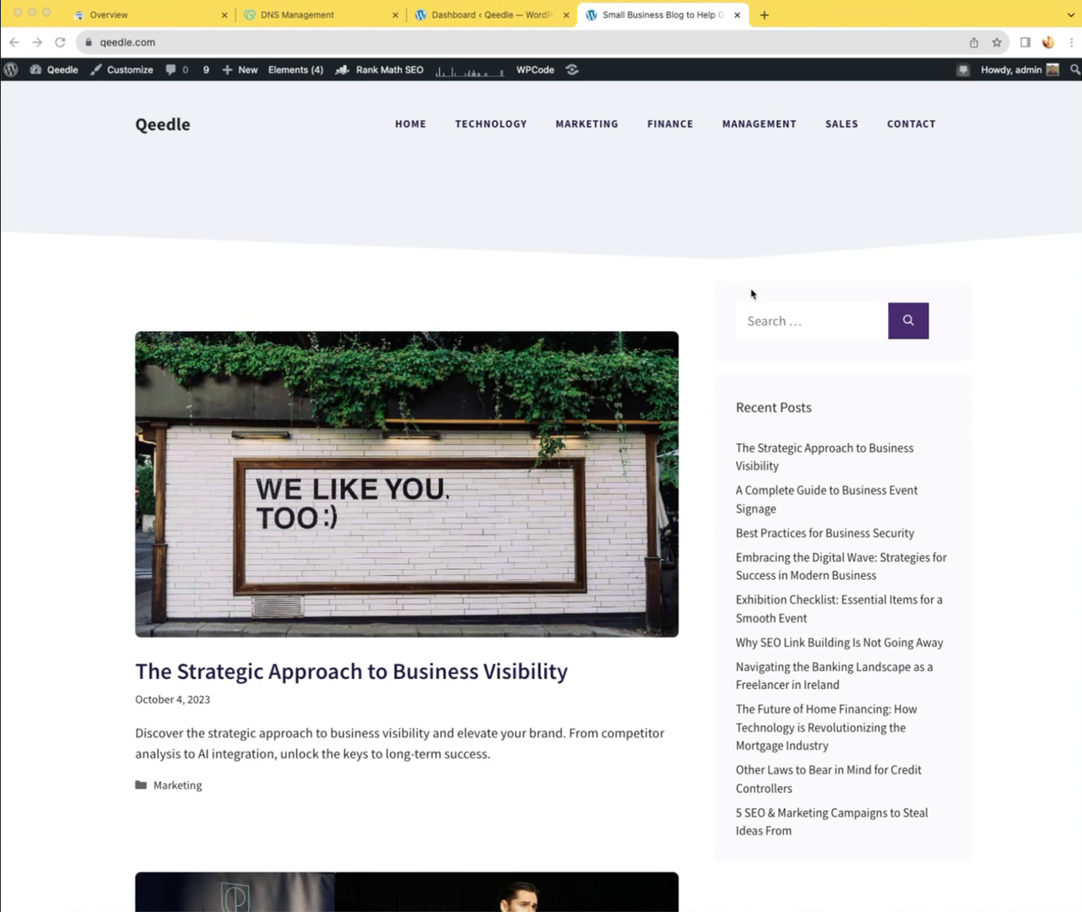
- Copy the Qeedle home page's web address
left_click(293, 216)
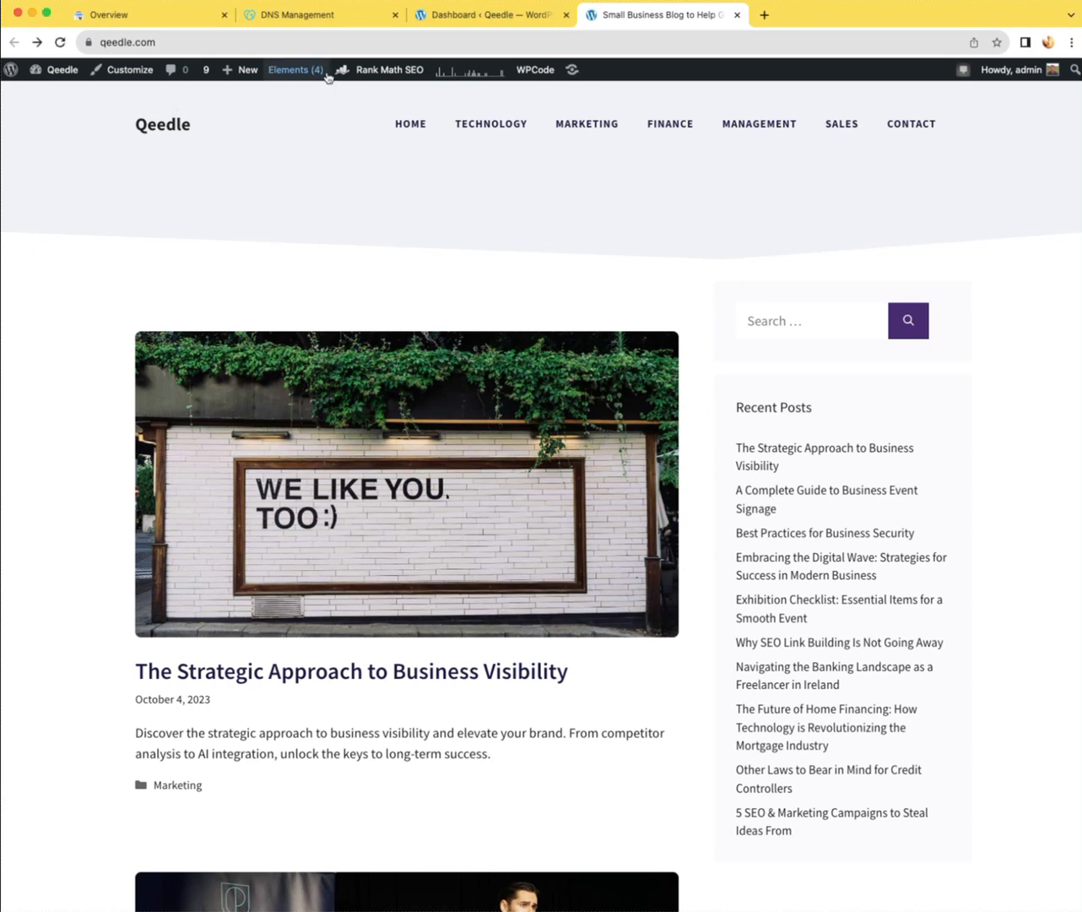
left_click(168, 43)
key("super+c")
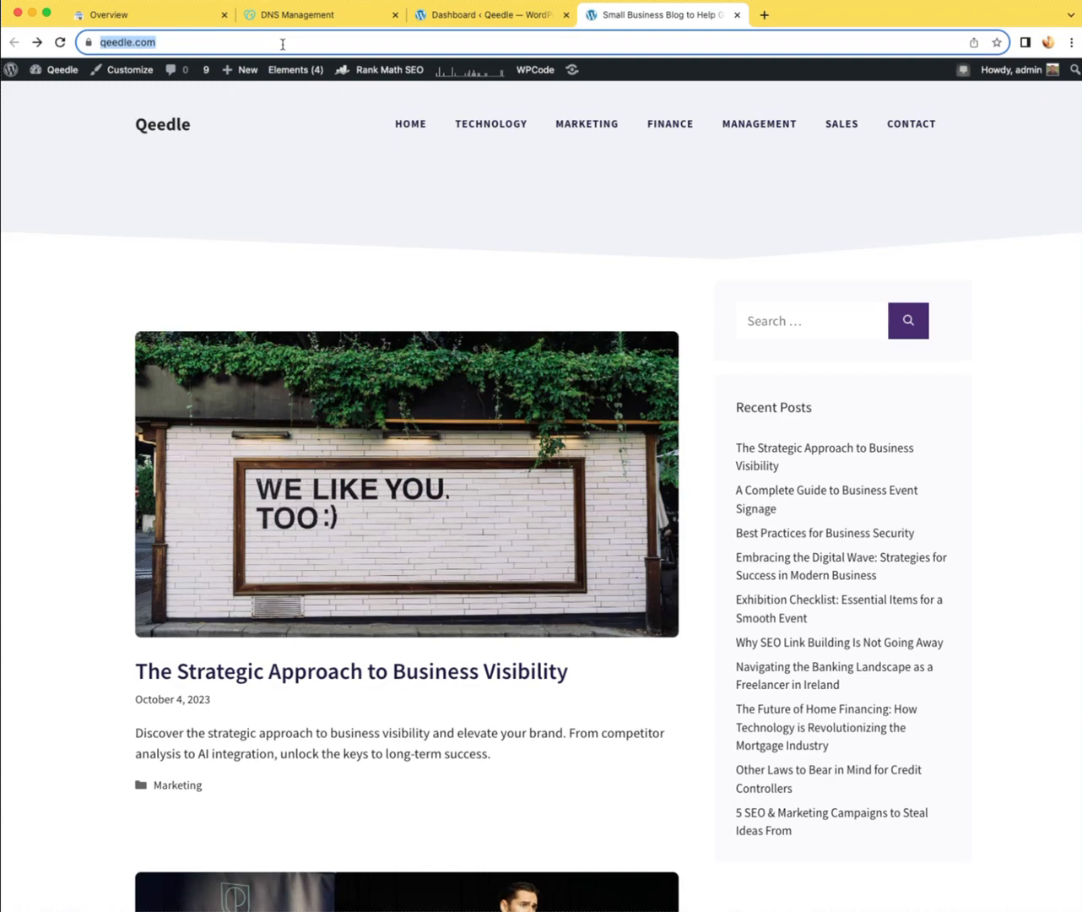
left_click(127, 14)
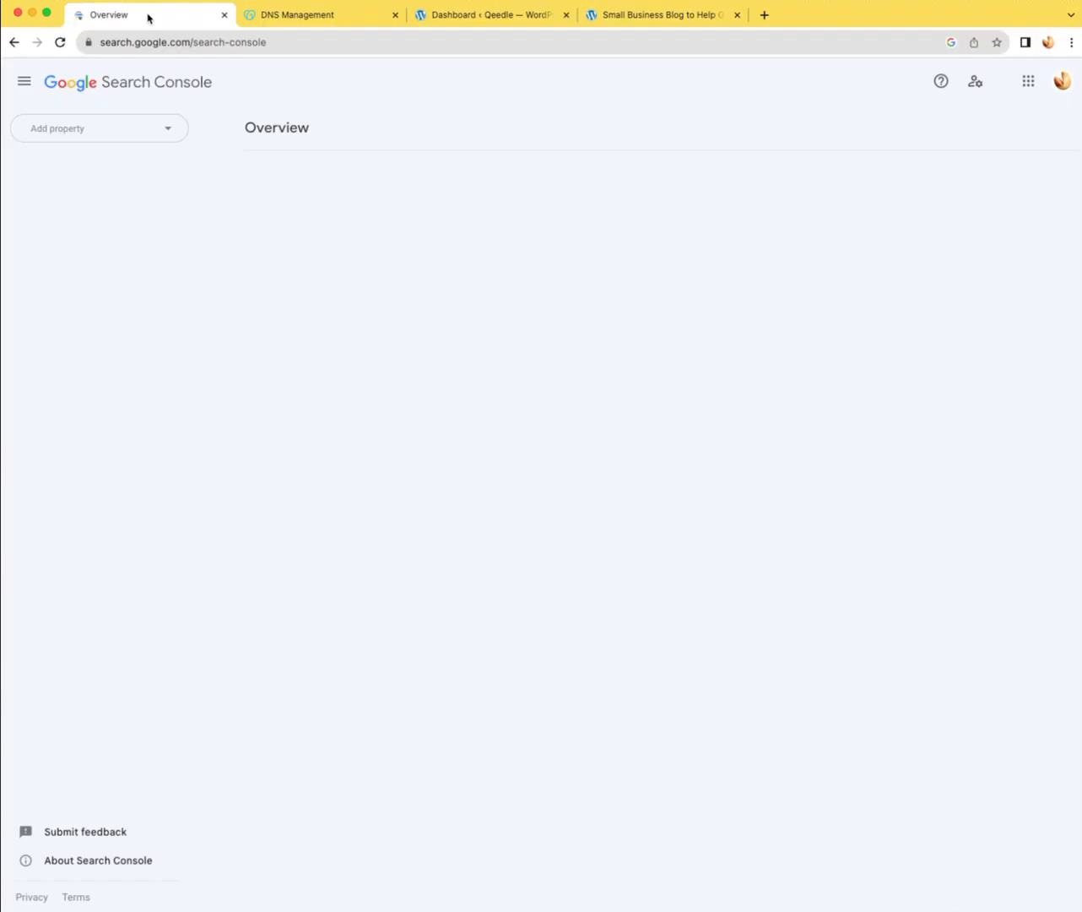
left_click(92, 134)
left_click(94, 211)
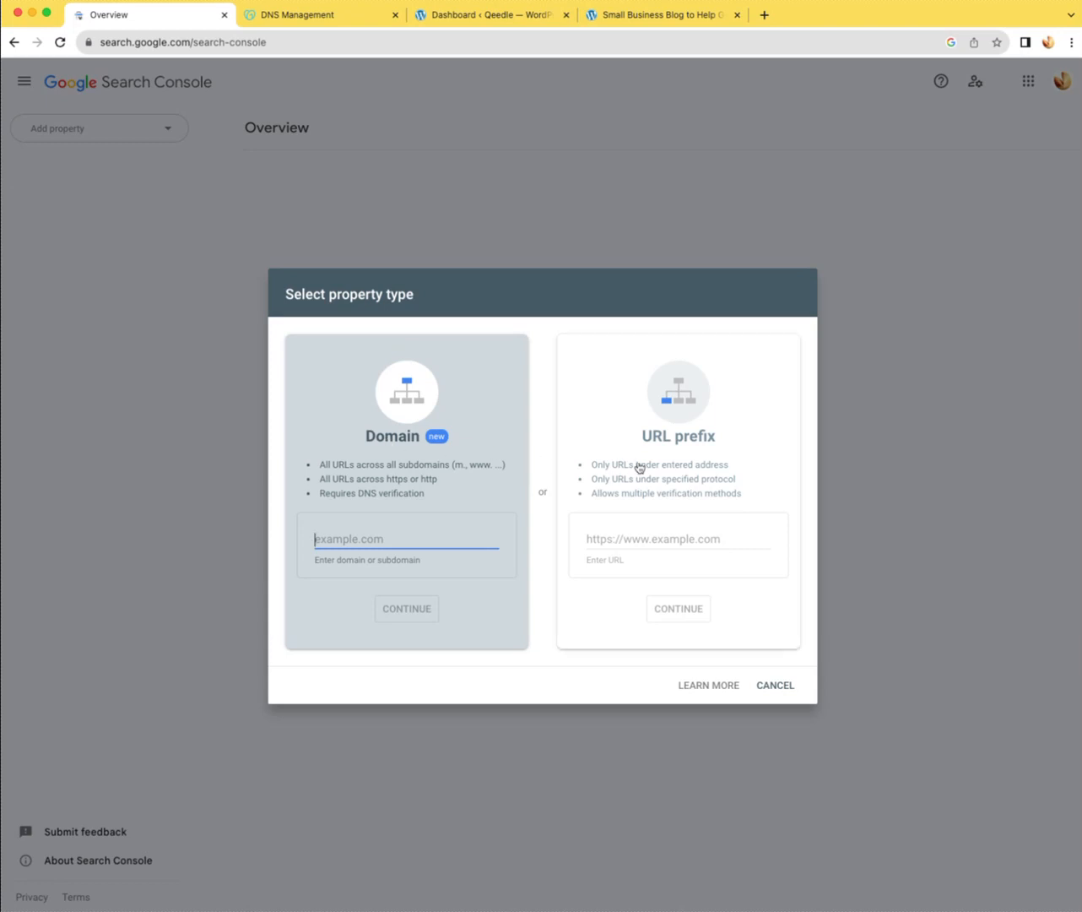
left_click(609, 538)
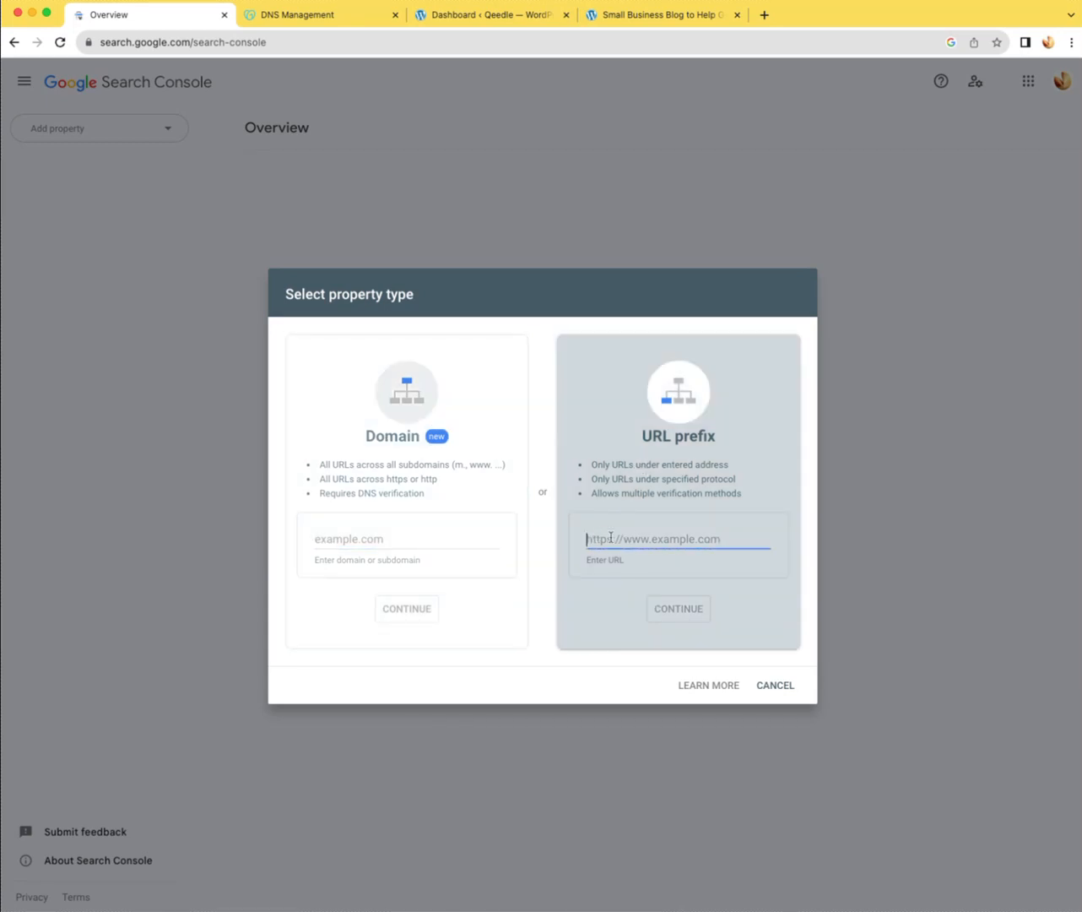
key("super+v")
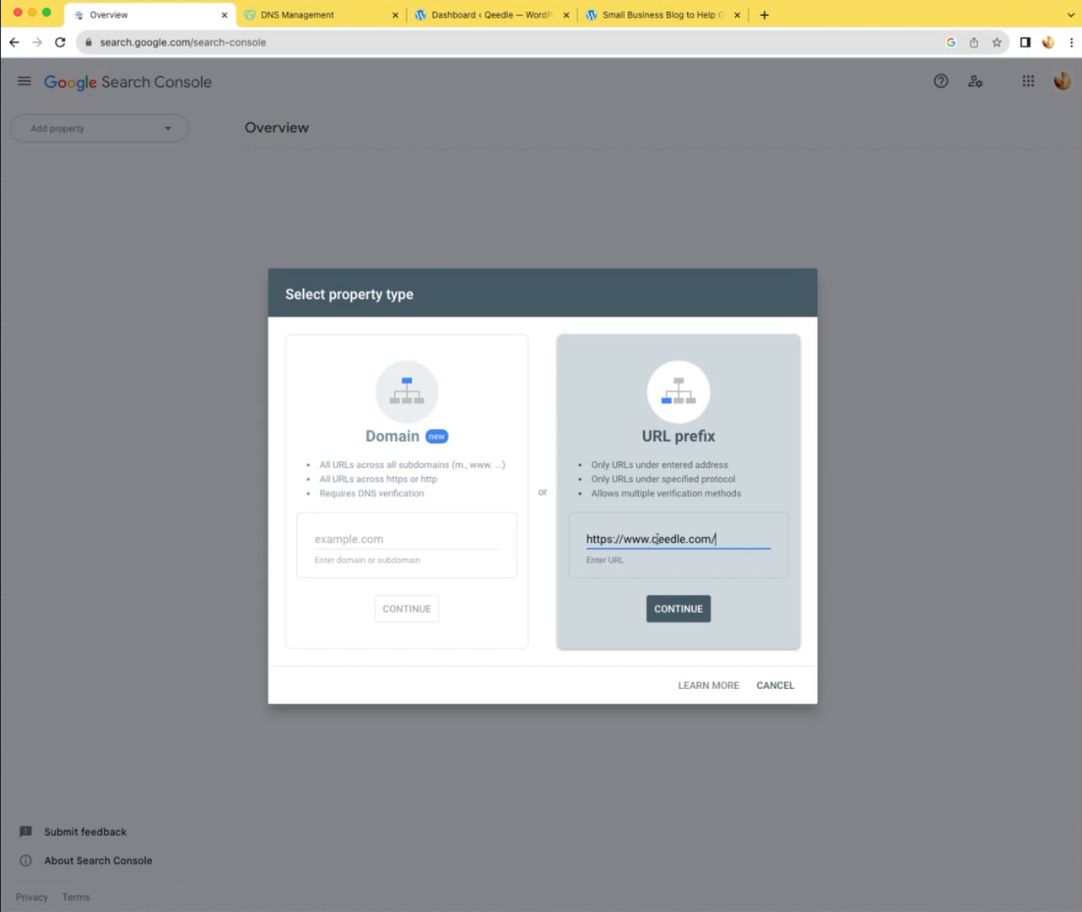
left_click_drag(651, 537, 712, 540)
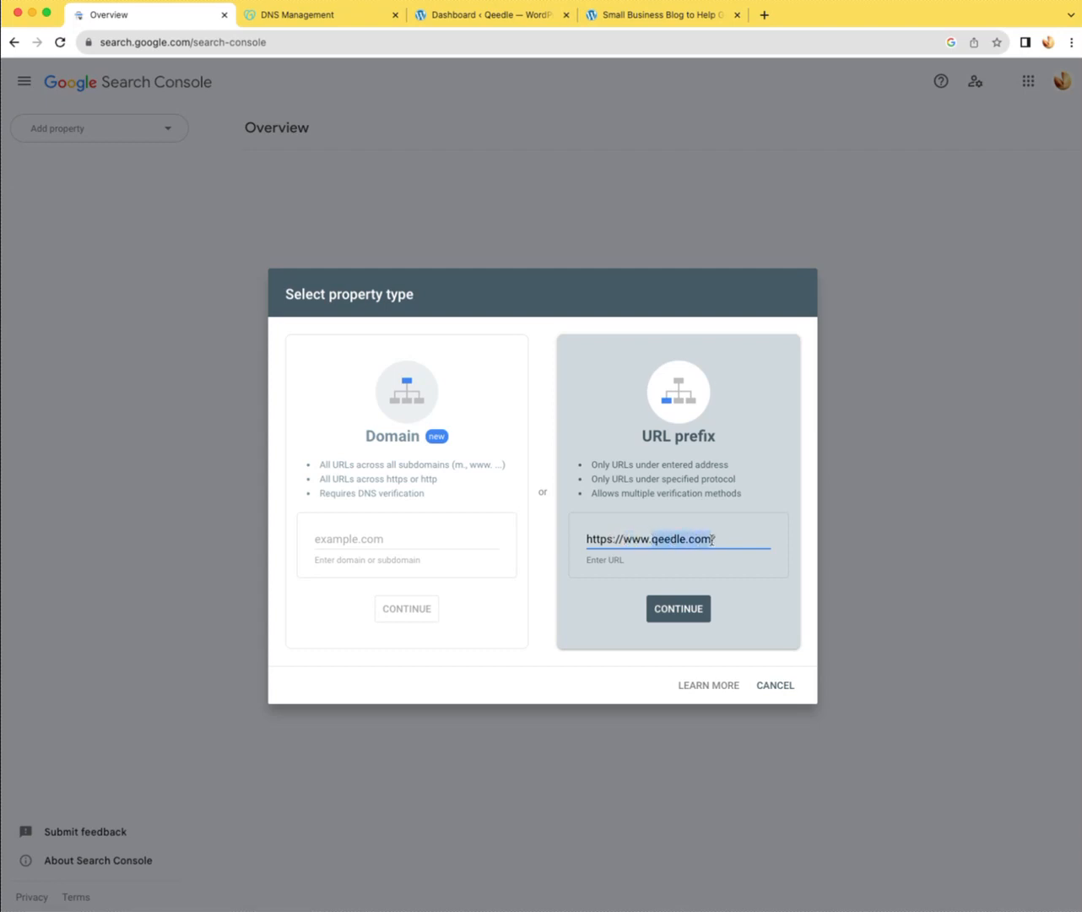
left_click(644, 537)
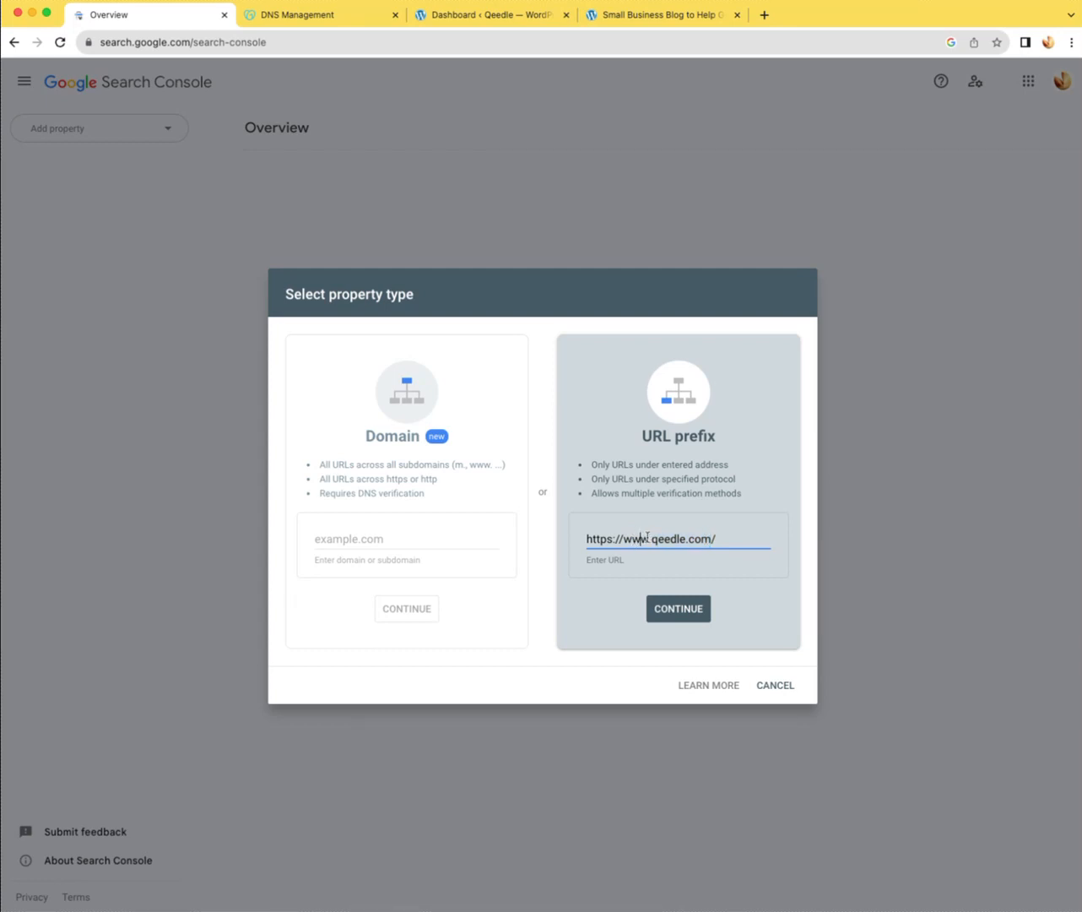
left_click(681, 613)
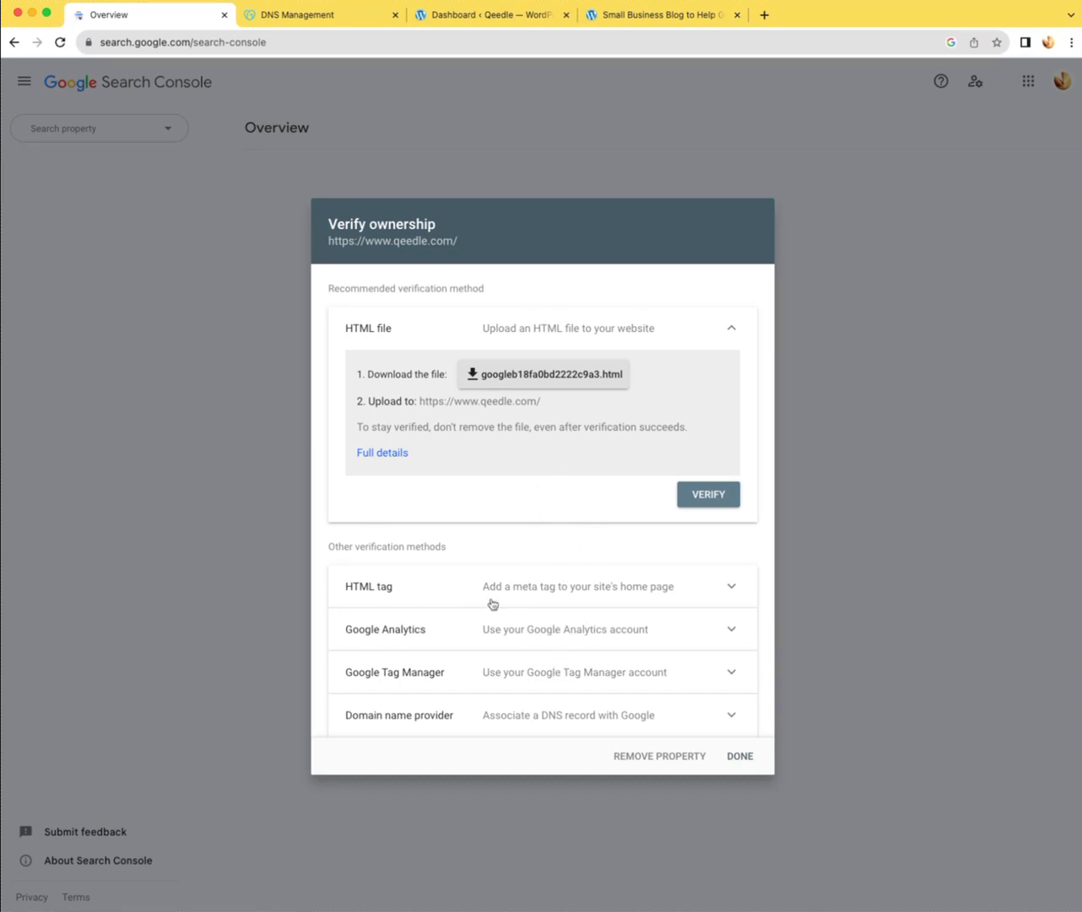
- Copy the meta tag from the HTML tag verification method and switch to the site's WordPress dashboard
left_click(560, 587)
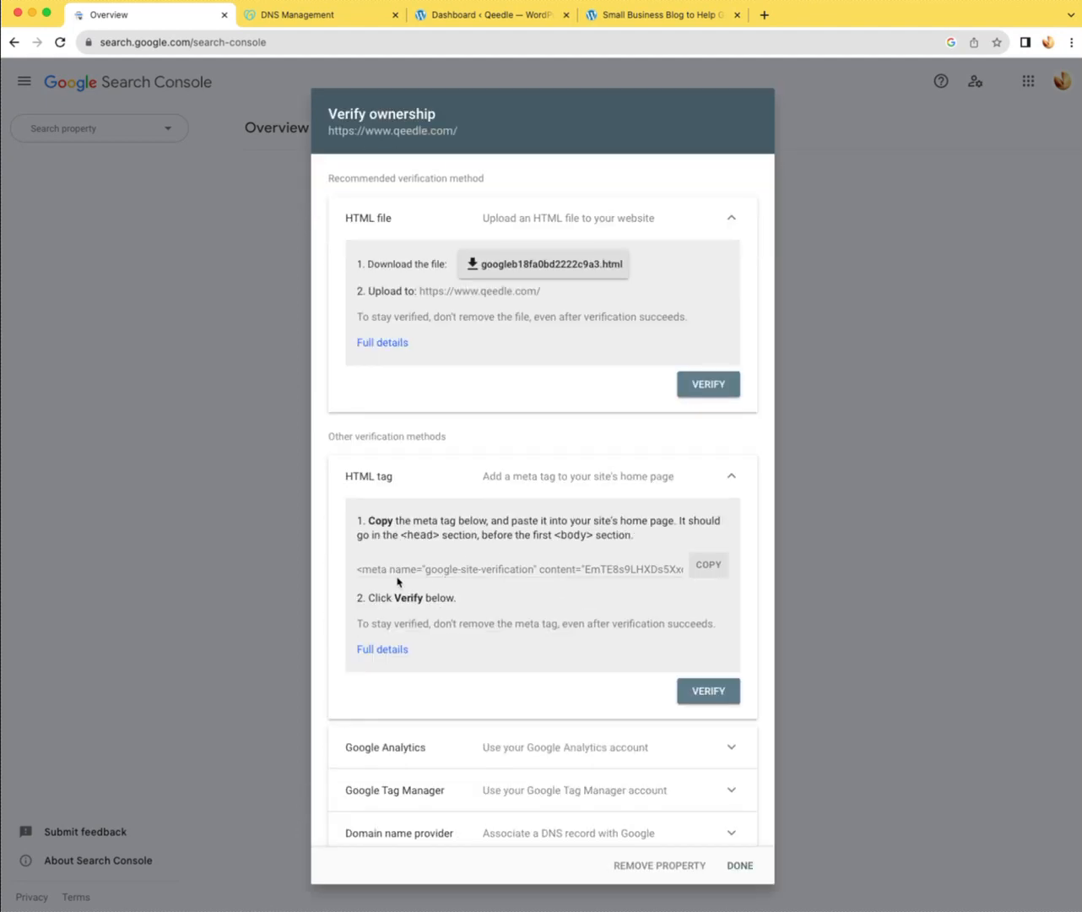
left_click(709, 567)
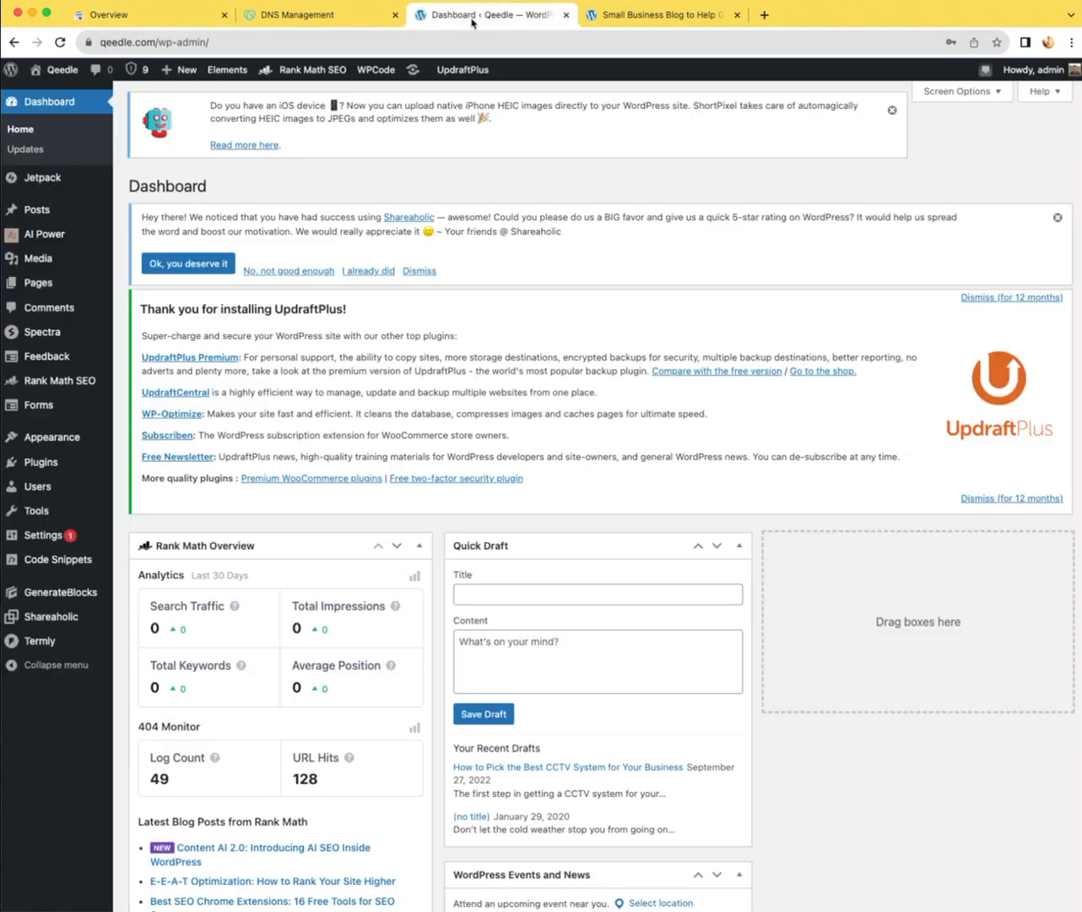
left_click(485, 15)
left_click(223, 49)
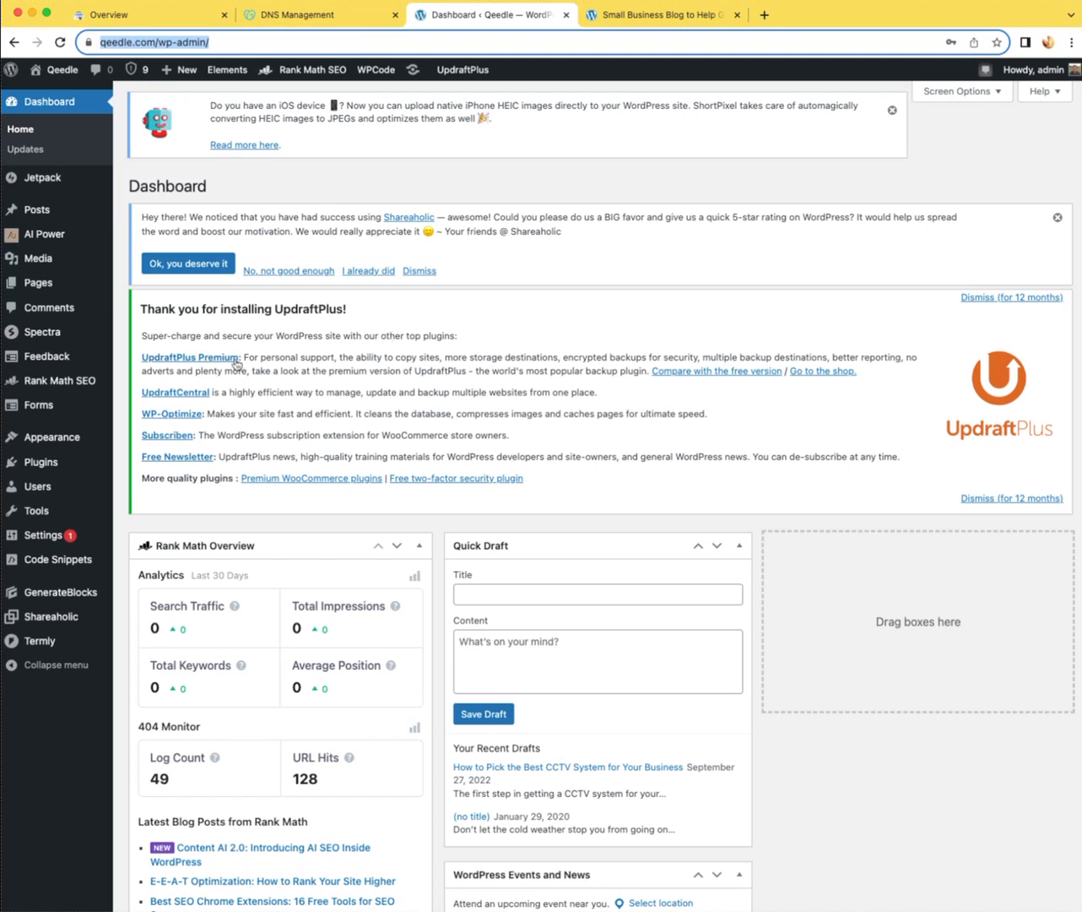
- Paste the verification meta tag as the Google Search Console code in Rank Math's Webmaster Tools settings and save the changes
mouse_move(67, 382)
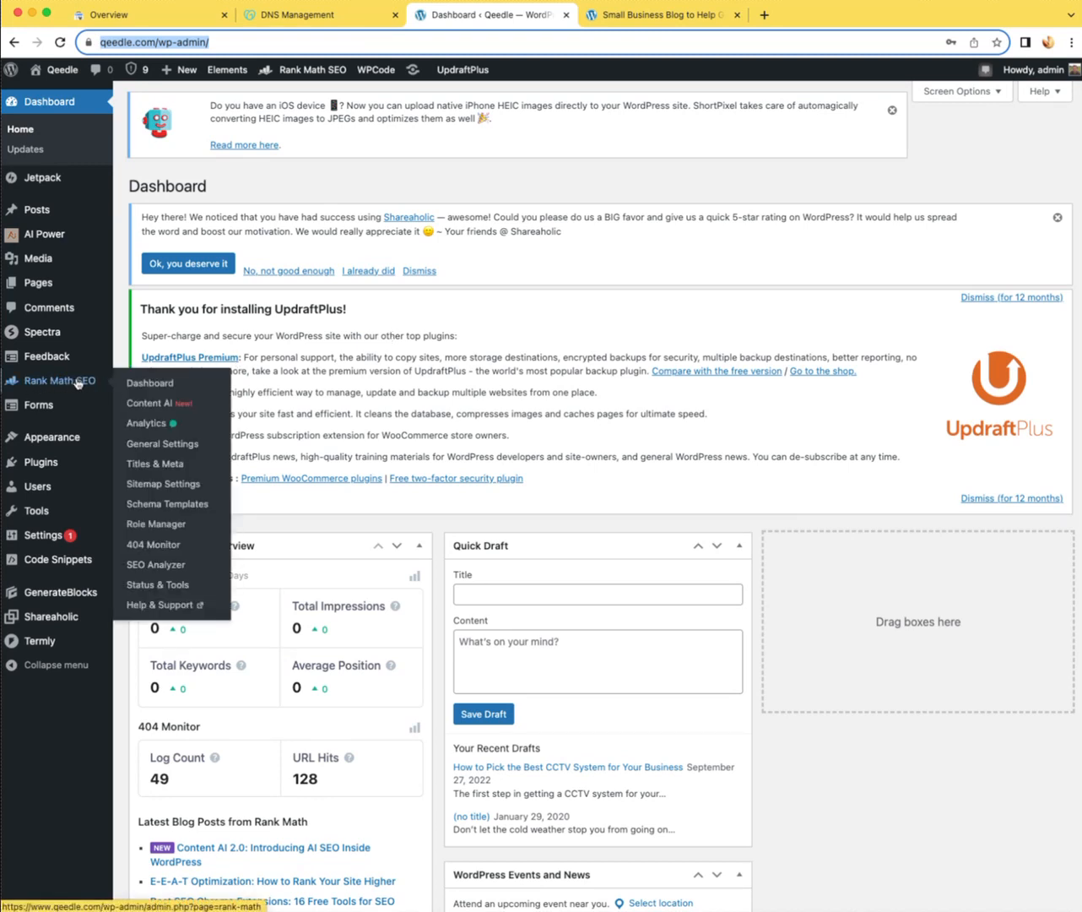
left_click(163, 444)
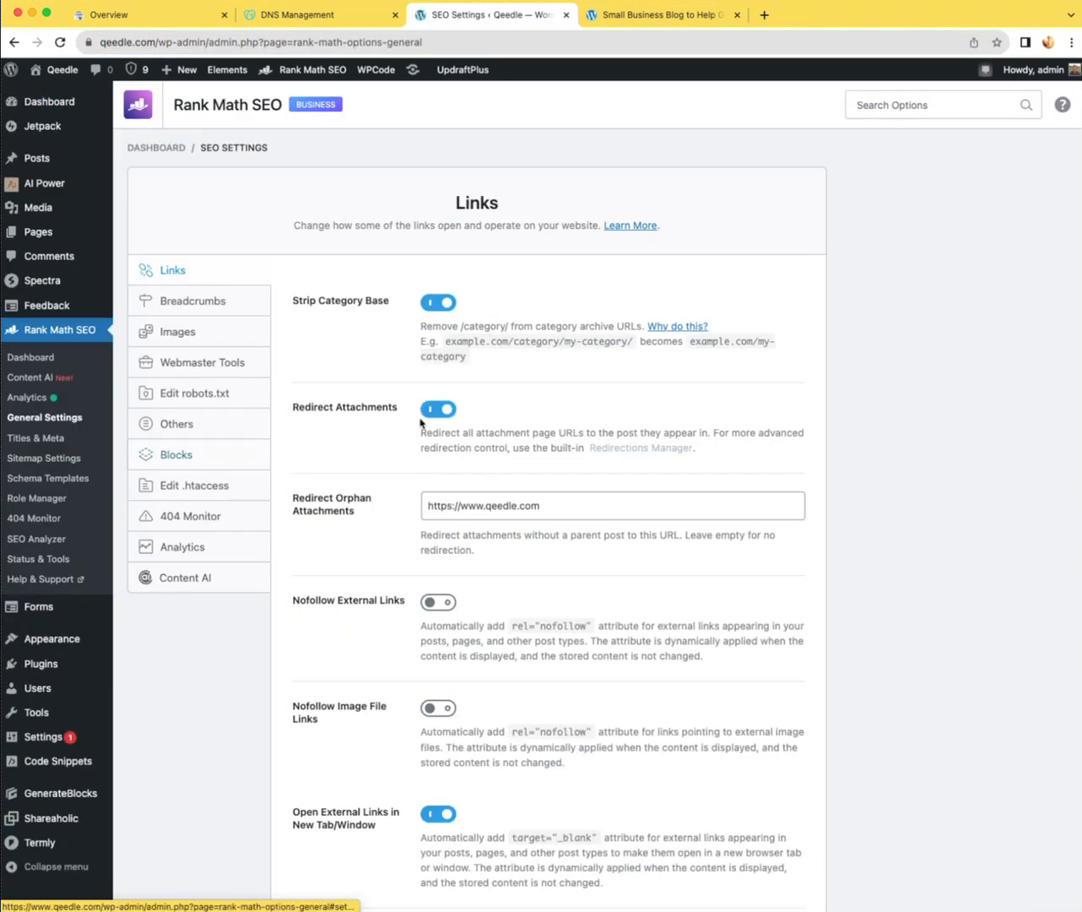
left_click(194, 363)
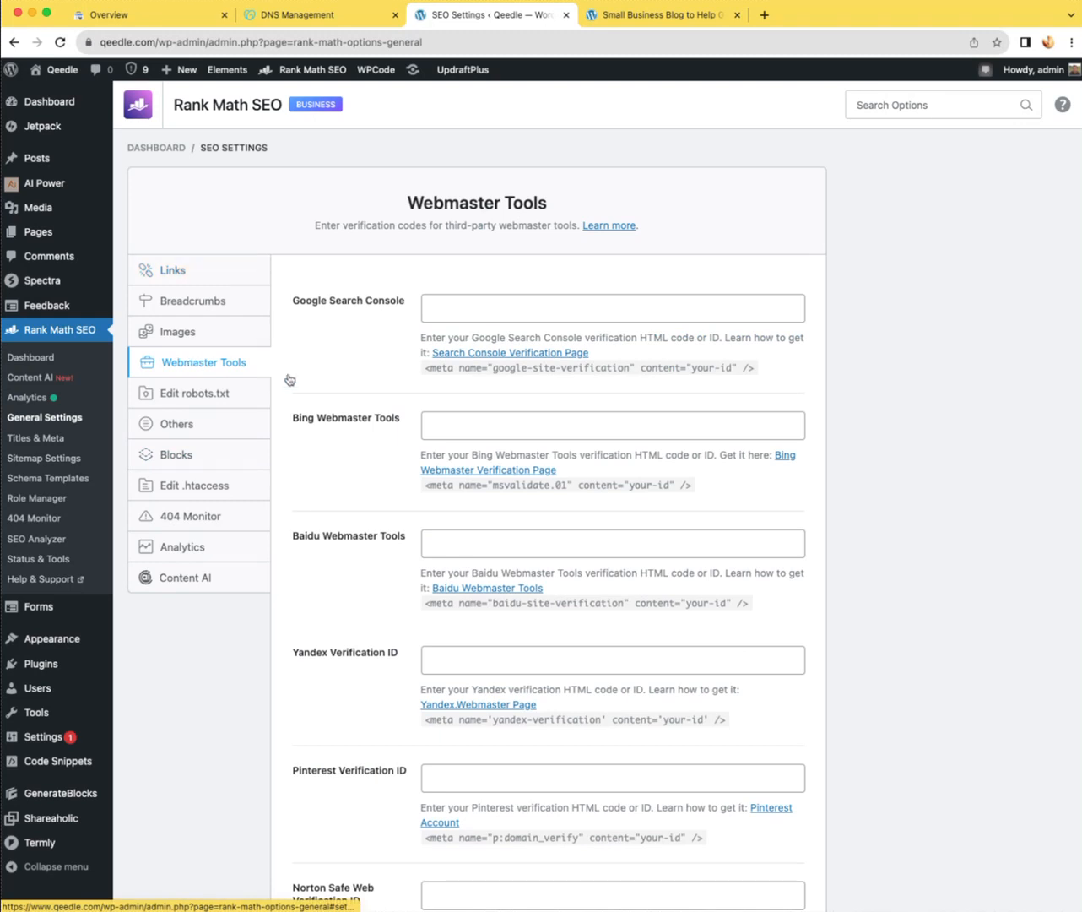
left_click(450, 309)
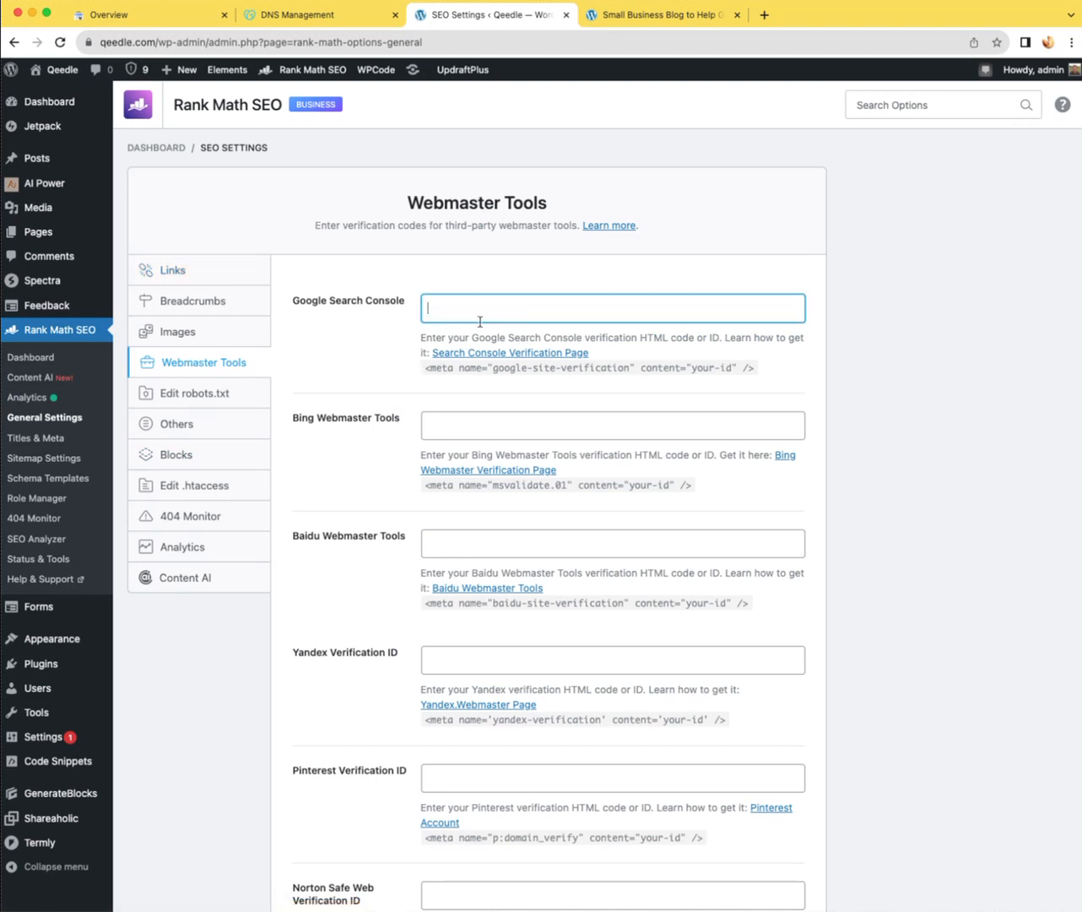
key("super+v")
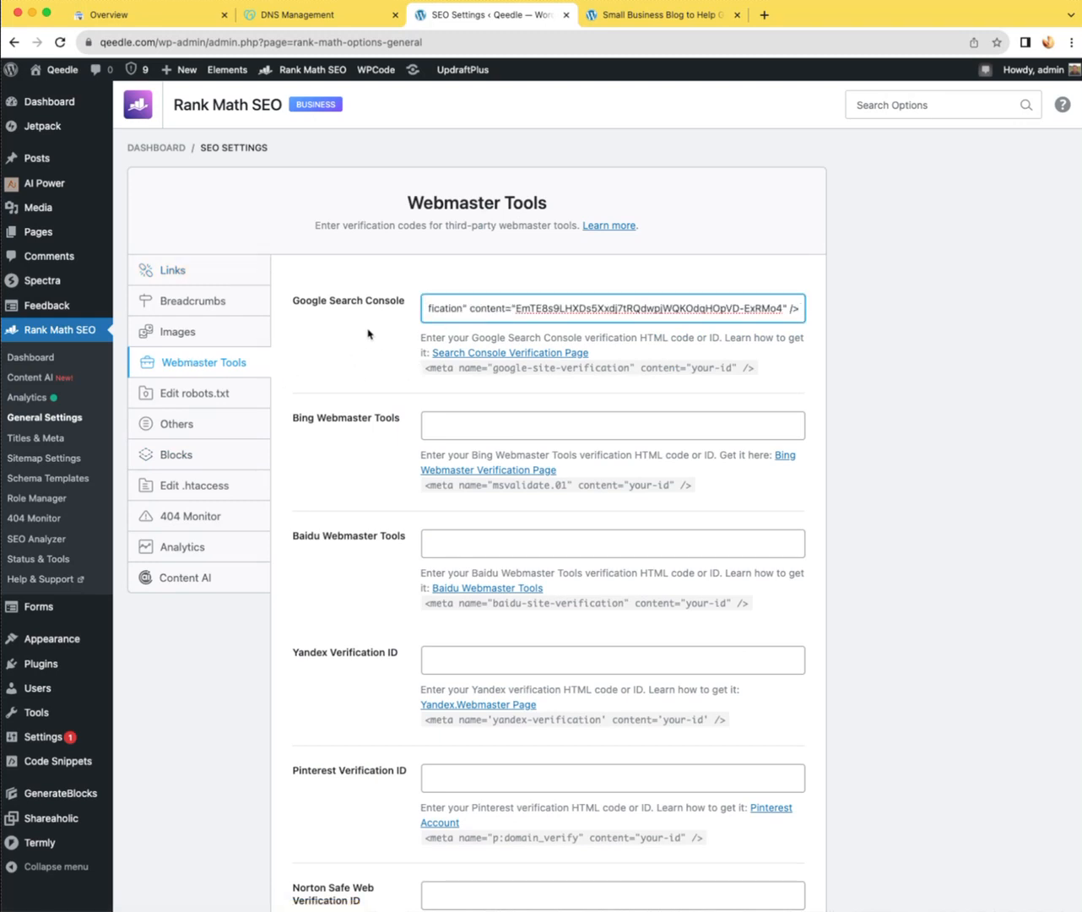
scroll(376, 391, "down", 5)
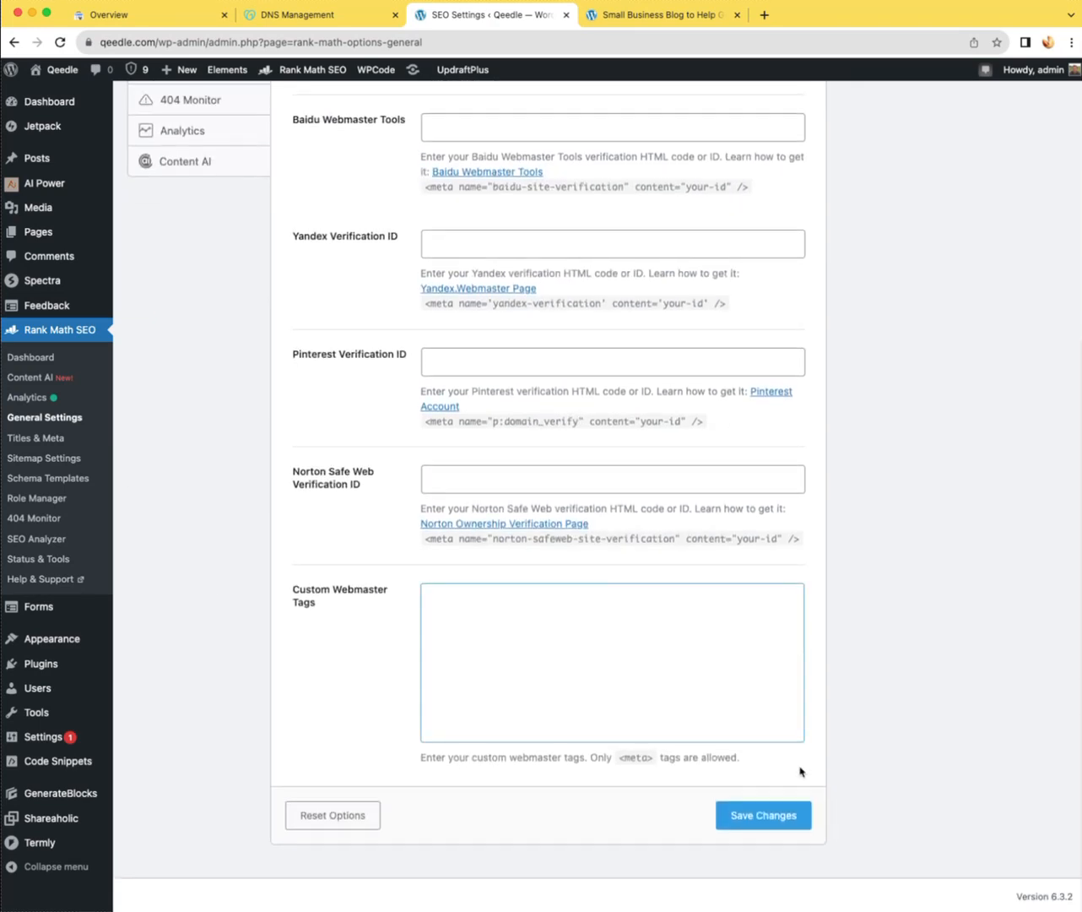
left_click(769, 811)
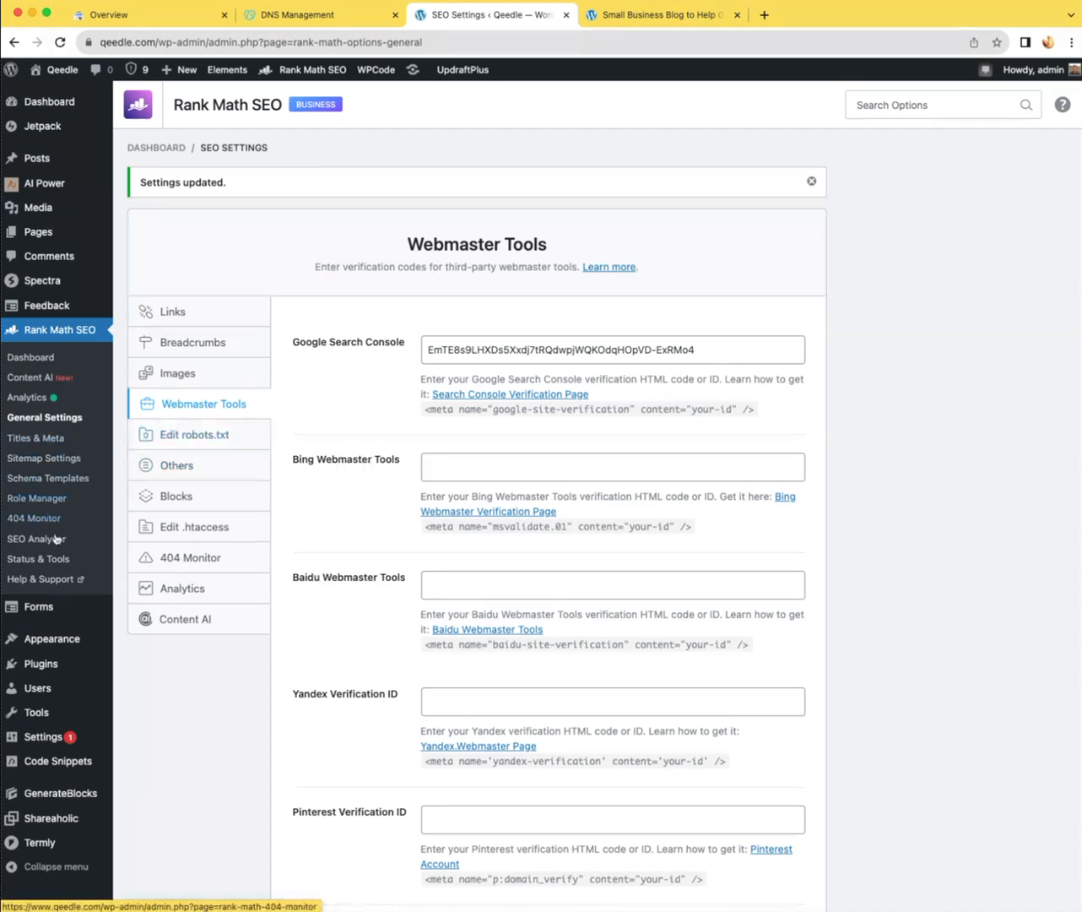
scroll(71, 562, "down", 5)
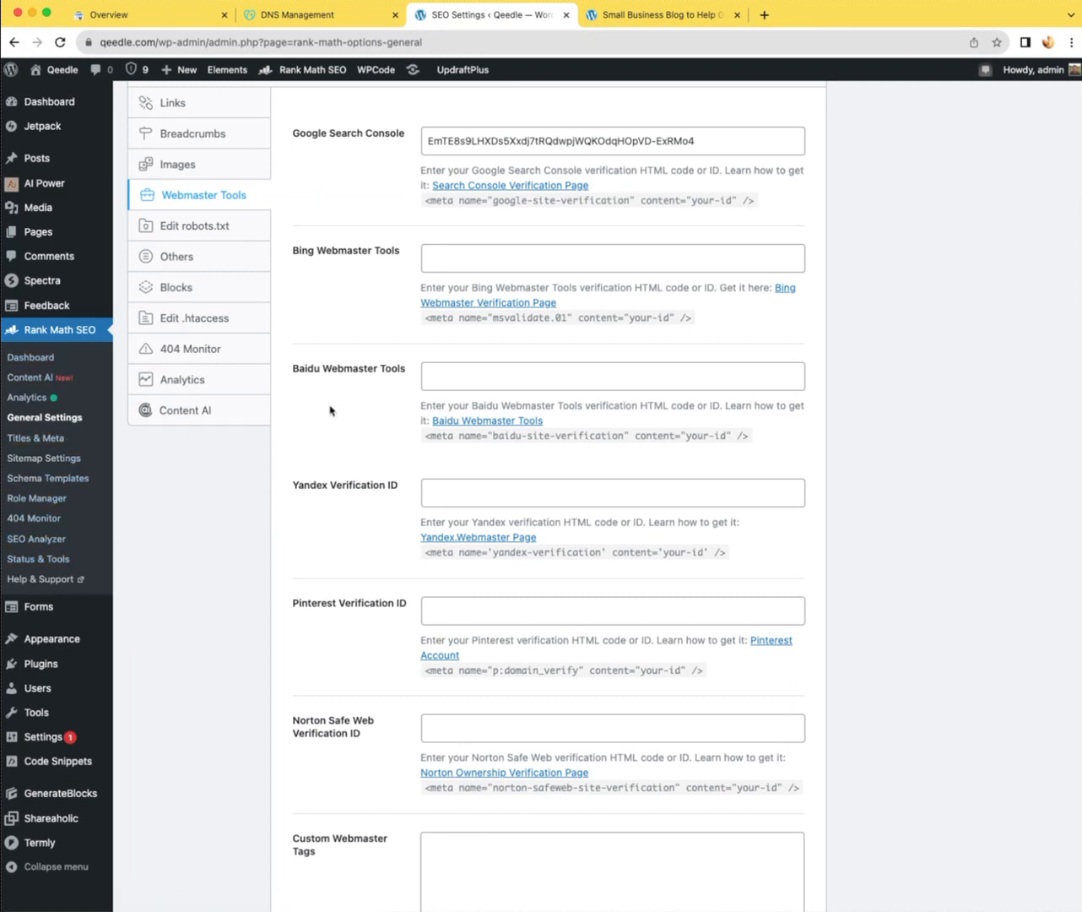
scroll(330, 411, "up", 2)
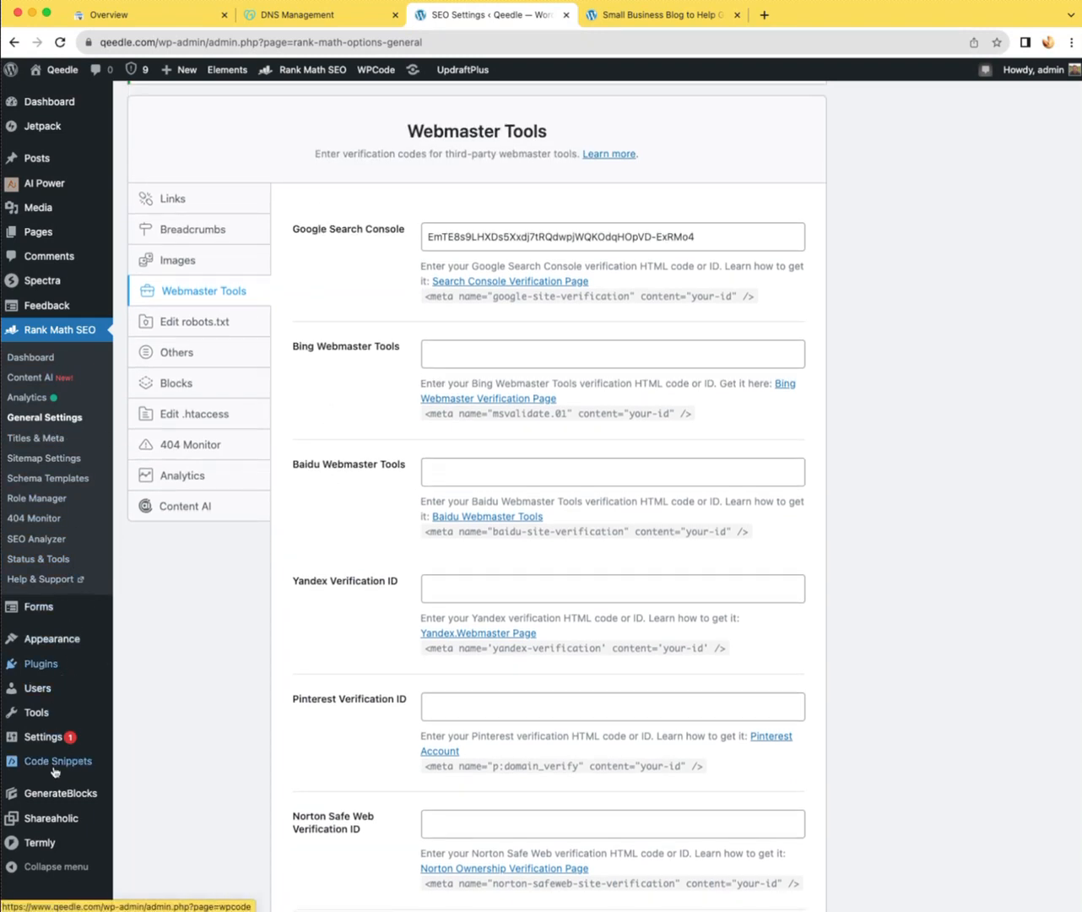
- Draft a custom WPCode HTML snippet containing the Google verification meta tag and review its insertion settings
mouse_move(45, 768)
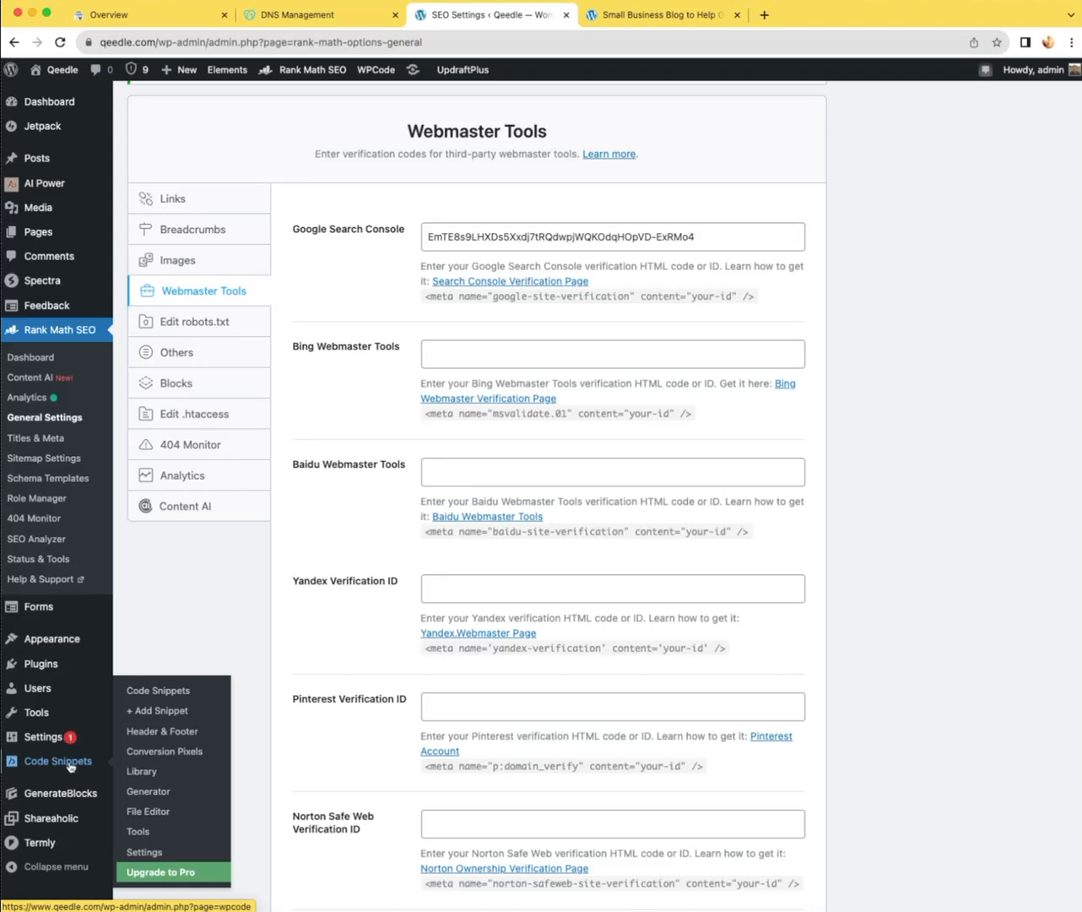
left_click(158, 713)
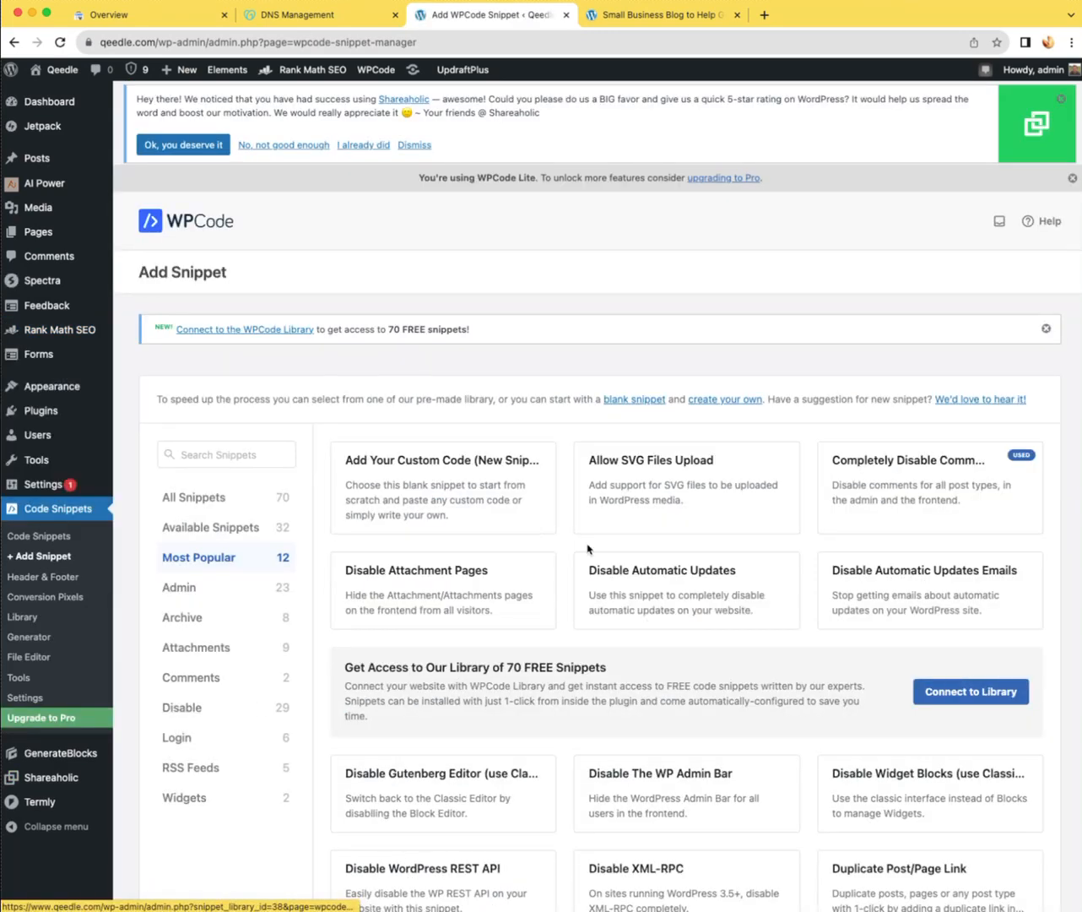
left_click(448, 493)
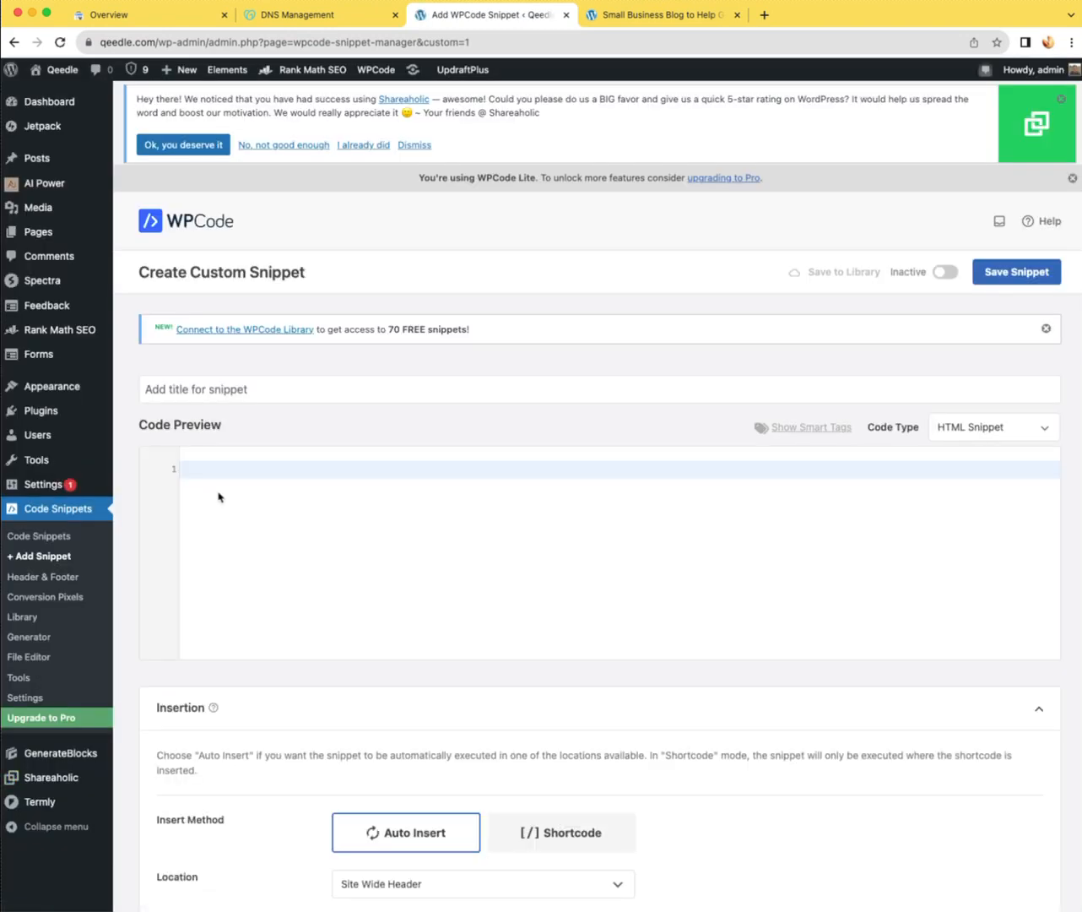
left_click(193, 472)
type("<meta name=\"google-site-verification\" content=\"EmTE8s9LHXDs5Xxdj7tRQdwpjWQKOdqHOpVD-ExRMo4\" />")
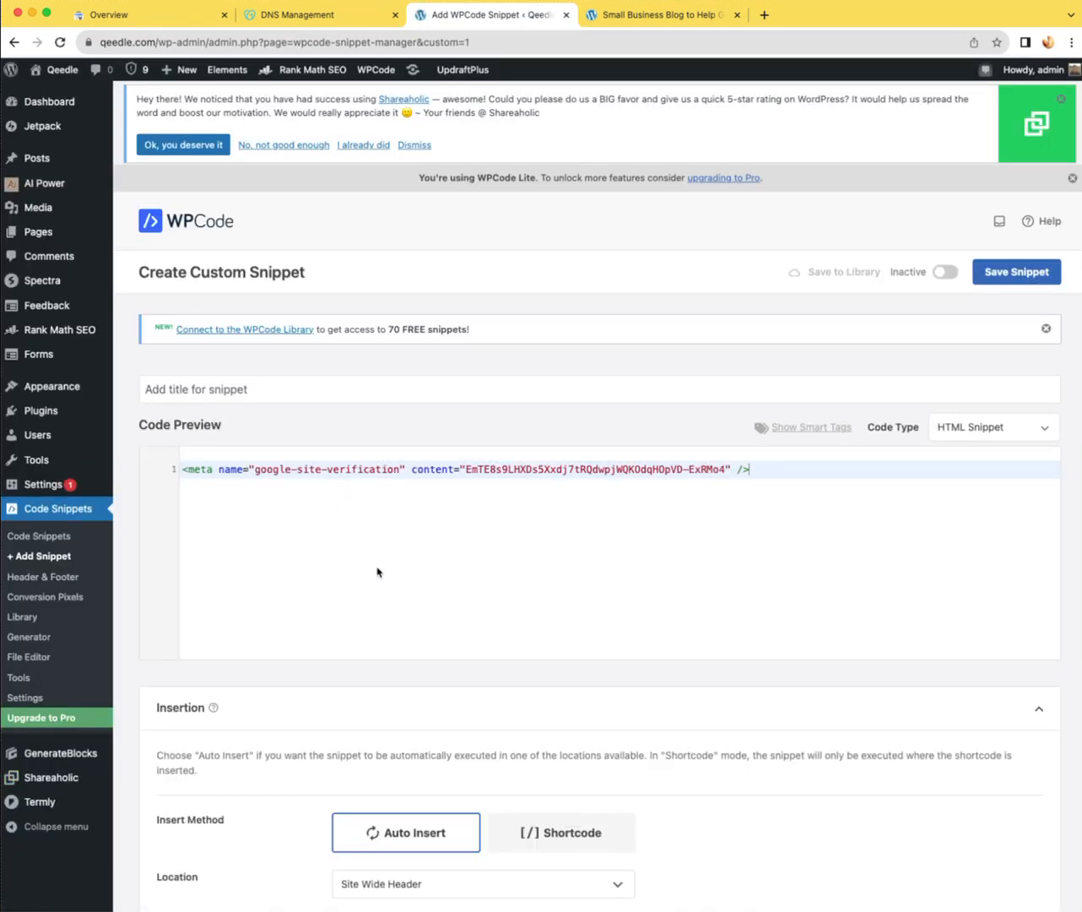
scroll(339, 605, "down", 5)
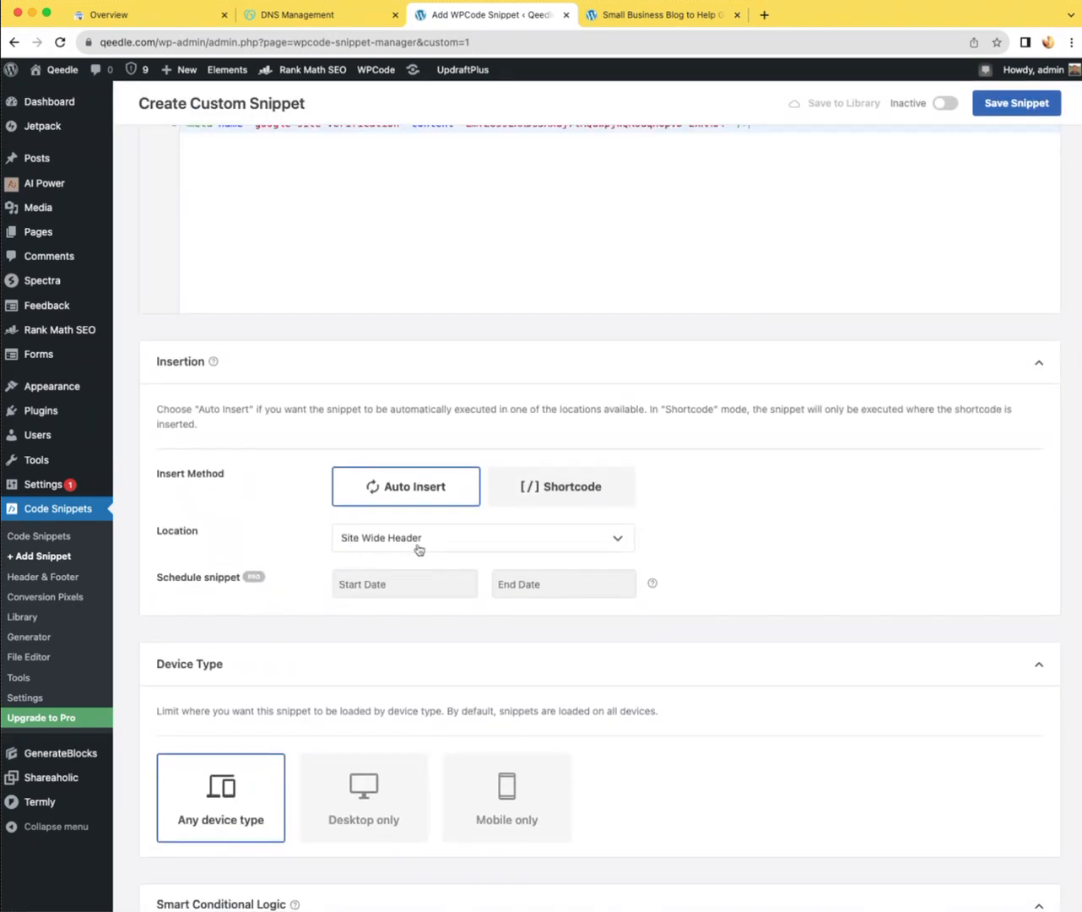
scroll(418, 549, "down", 3)
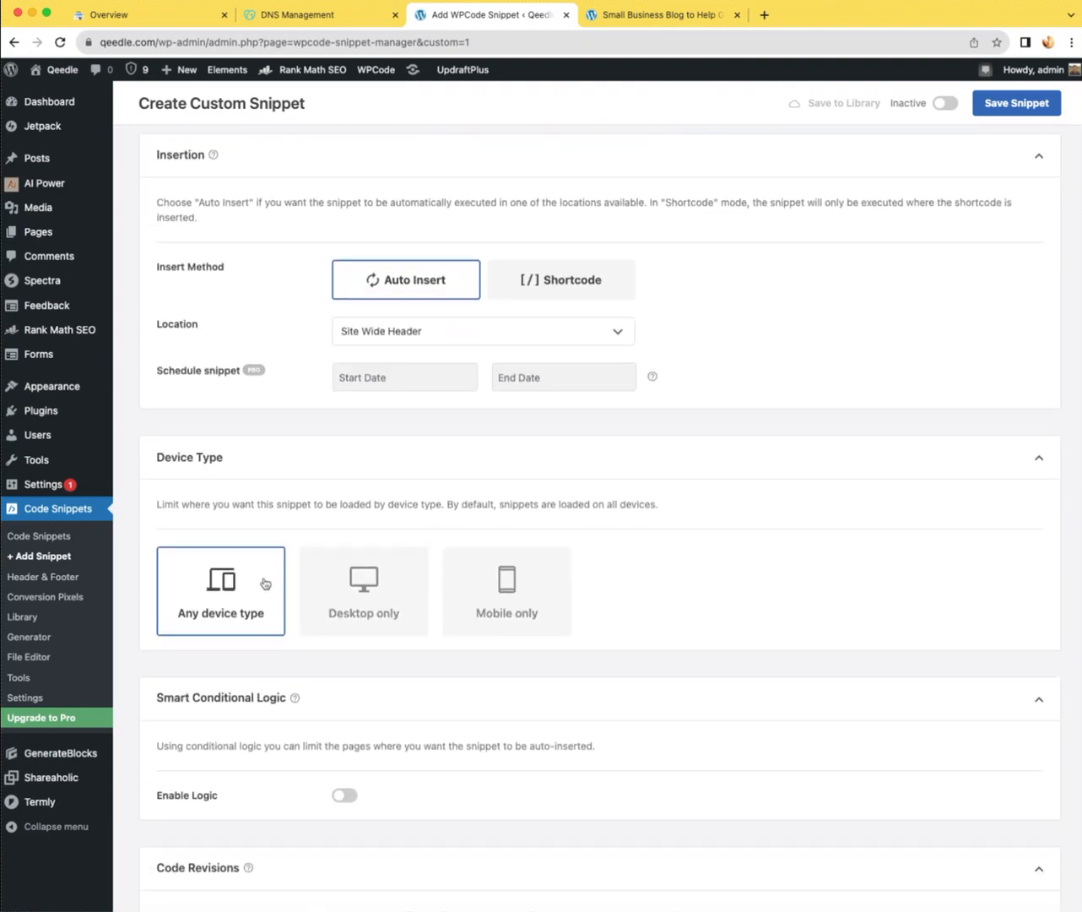
scroll(263, 581, "down", 8)
scroll(261, 580, "up", 1)
scroll(591, 532, "up", 13)
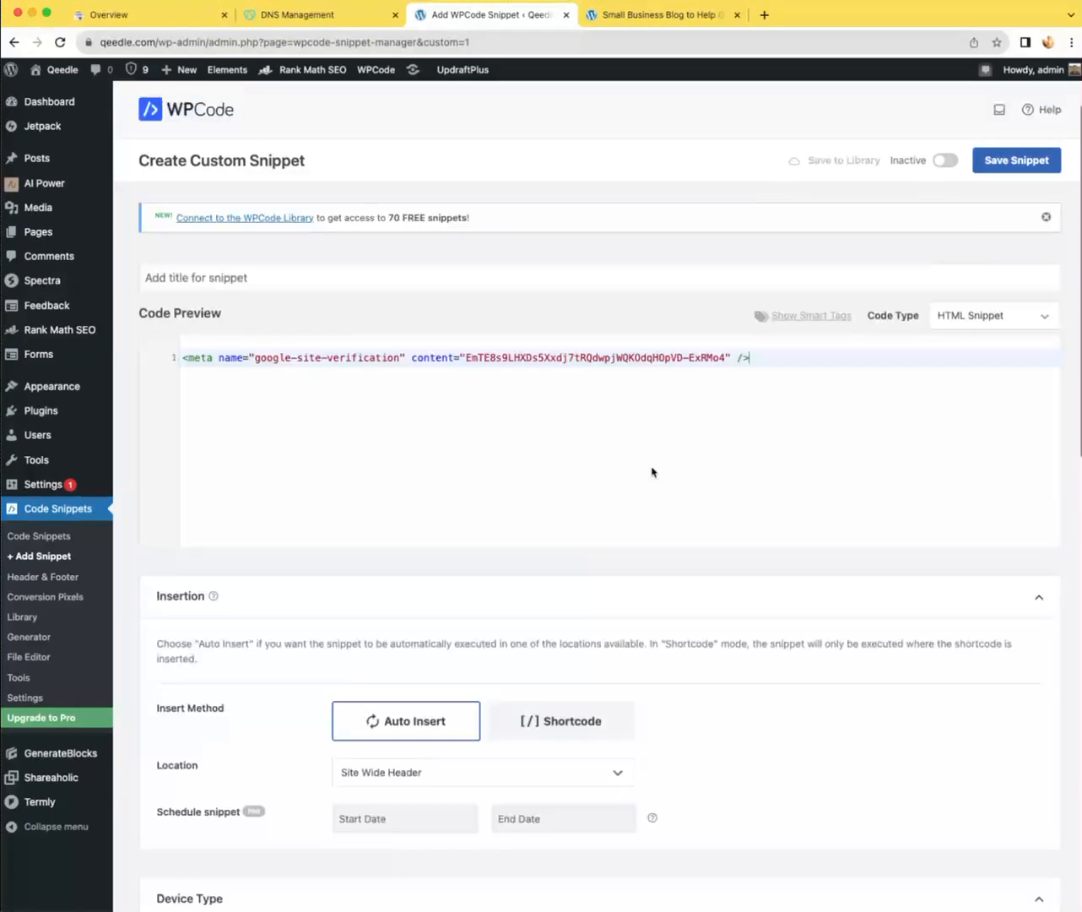
scroll(653, 472, "up", 2)
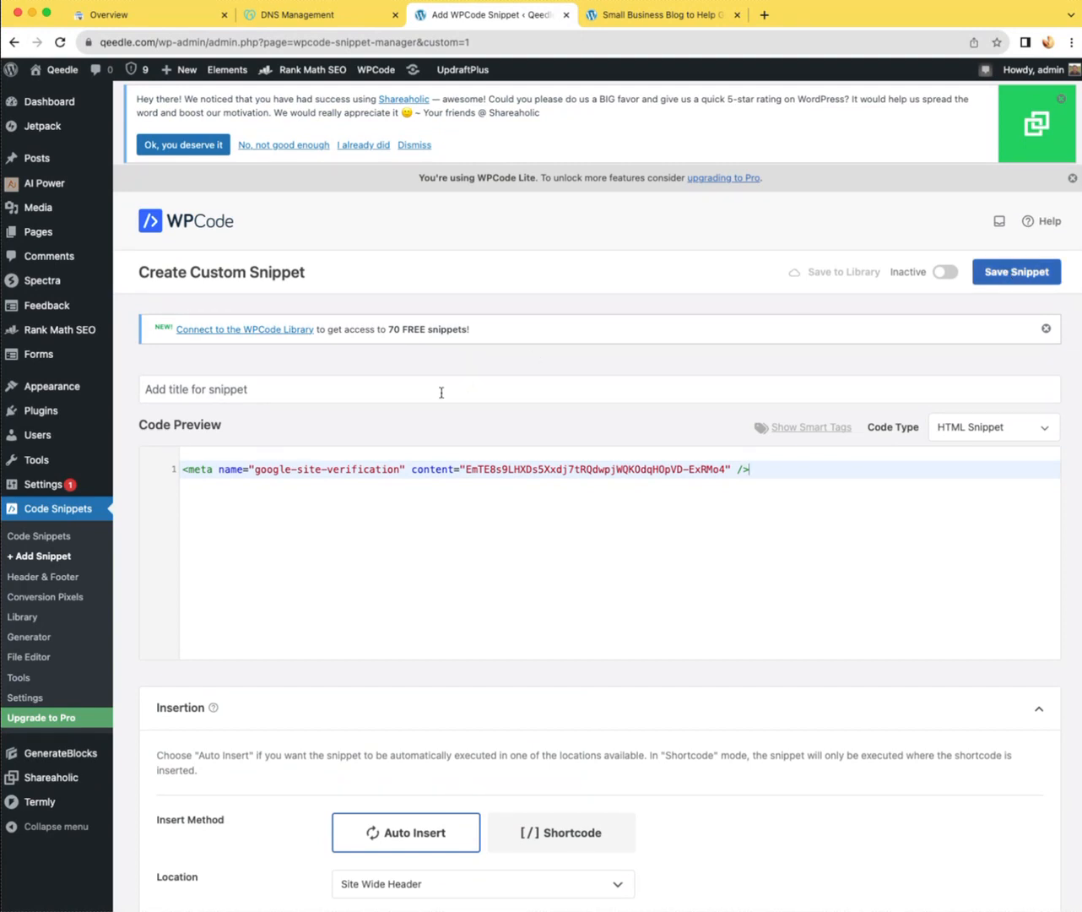
- Paste the verification meta tag into the header scripts of Insert Script In Headers And Footers, then return to the dashboard without saving
mouse_move(72, 494)
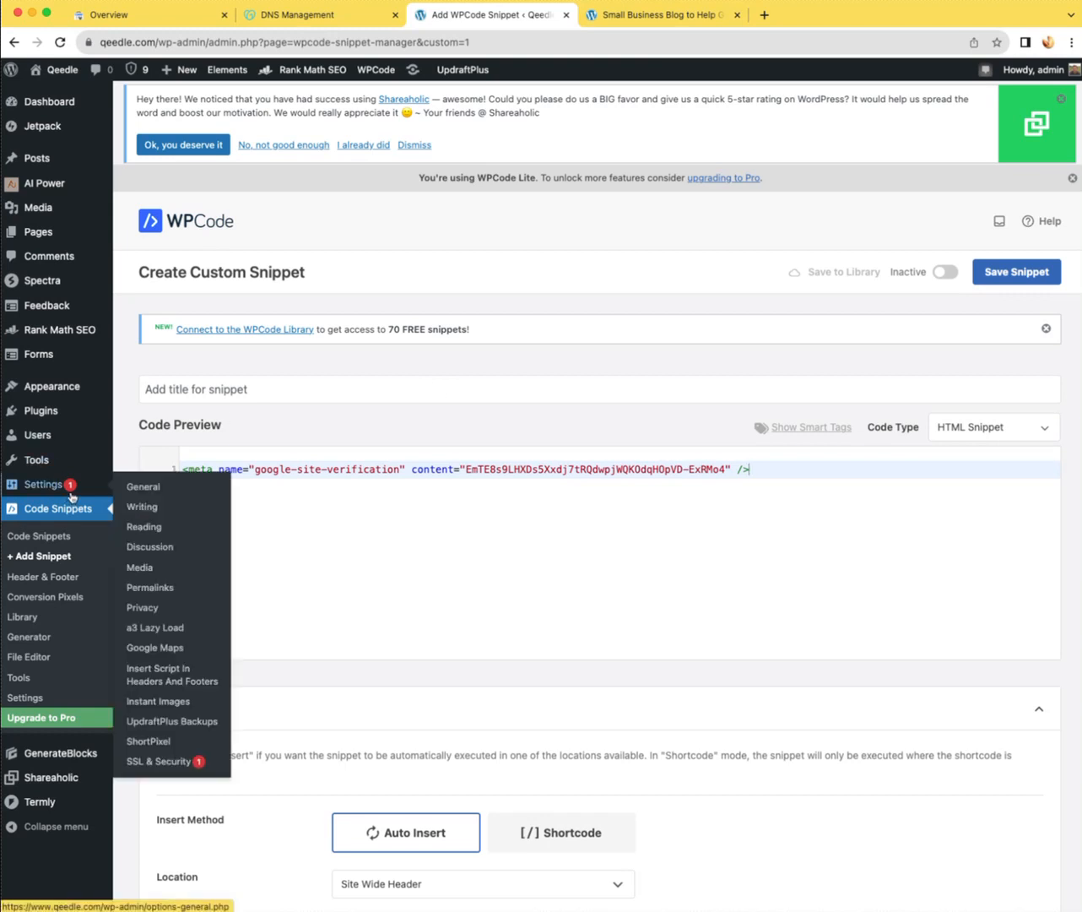
left_click(174, 673)
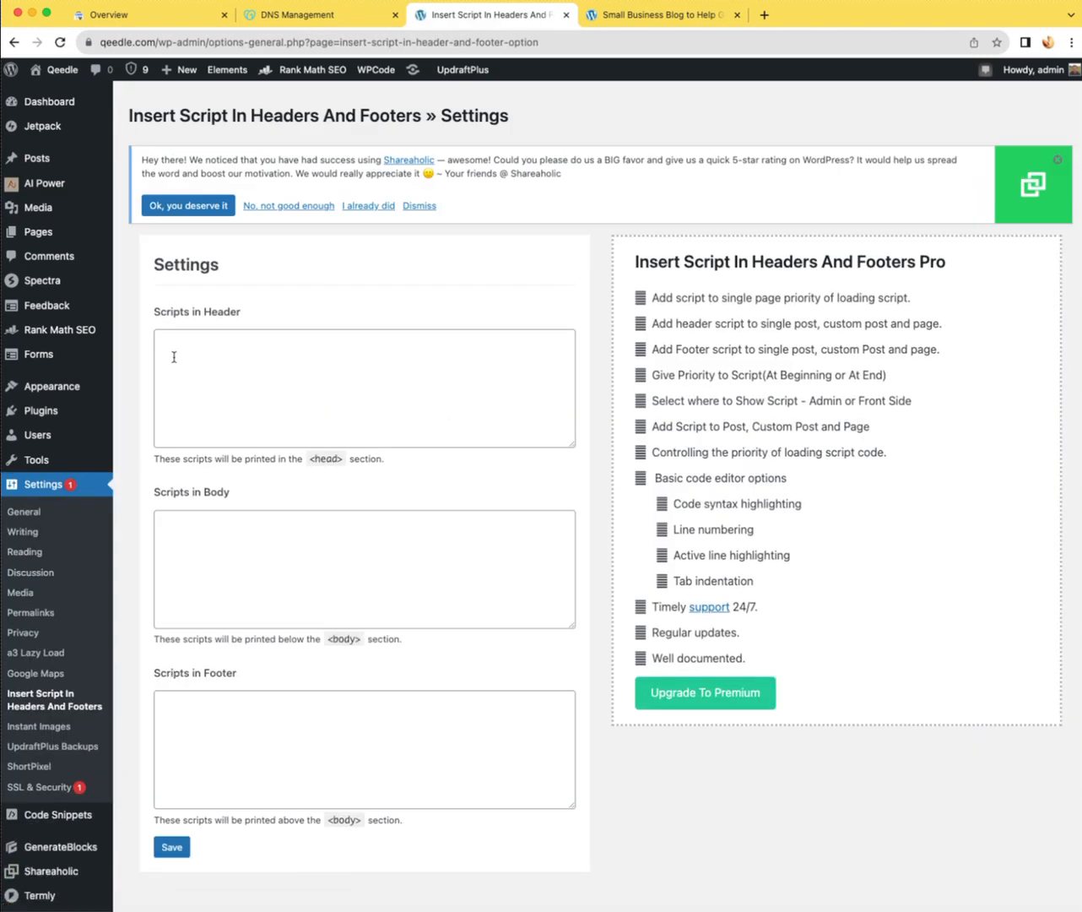
left_click(174, 356)
type("<meta name=\"google-site-verification\" content=\"EmTE8s9LHXDs5Xxdj7tRQdwpjWQKOdqHOpVD-ExRMo4\" />")
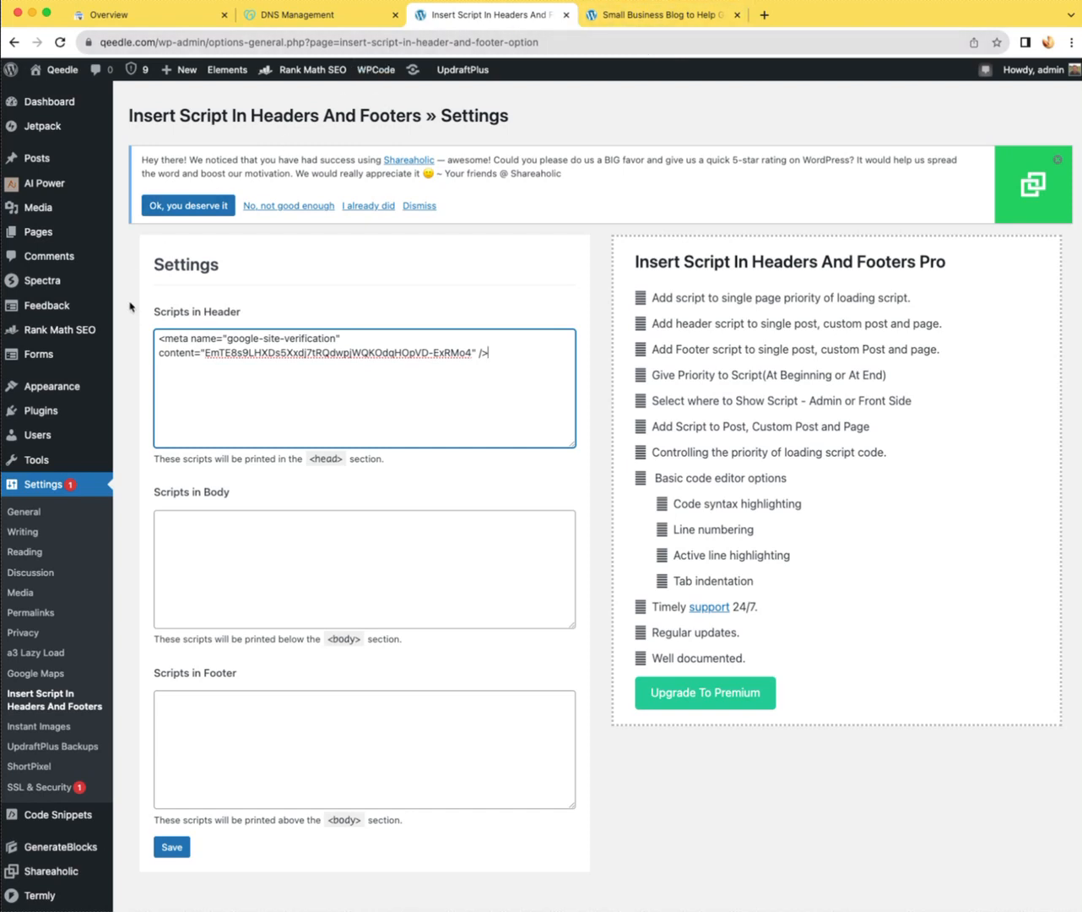
mouse_move(40, 101)
left_click(134, 105)
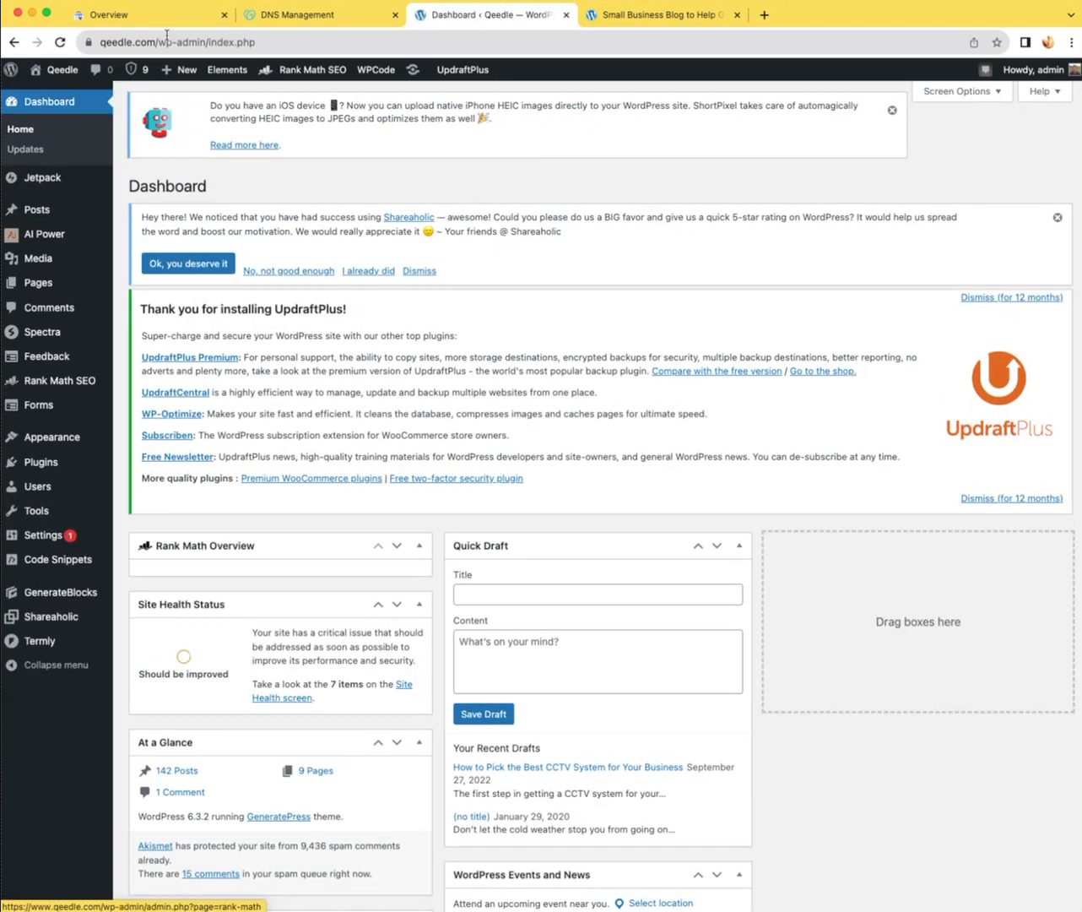
left_click(116, 16)
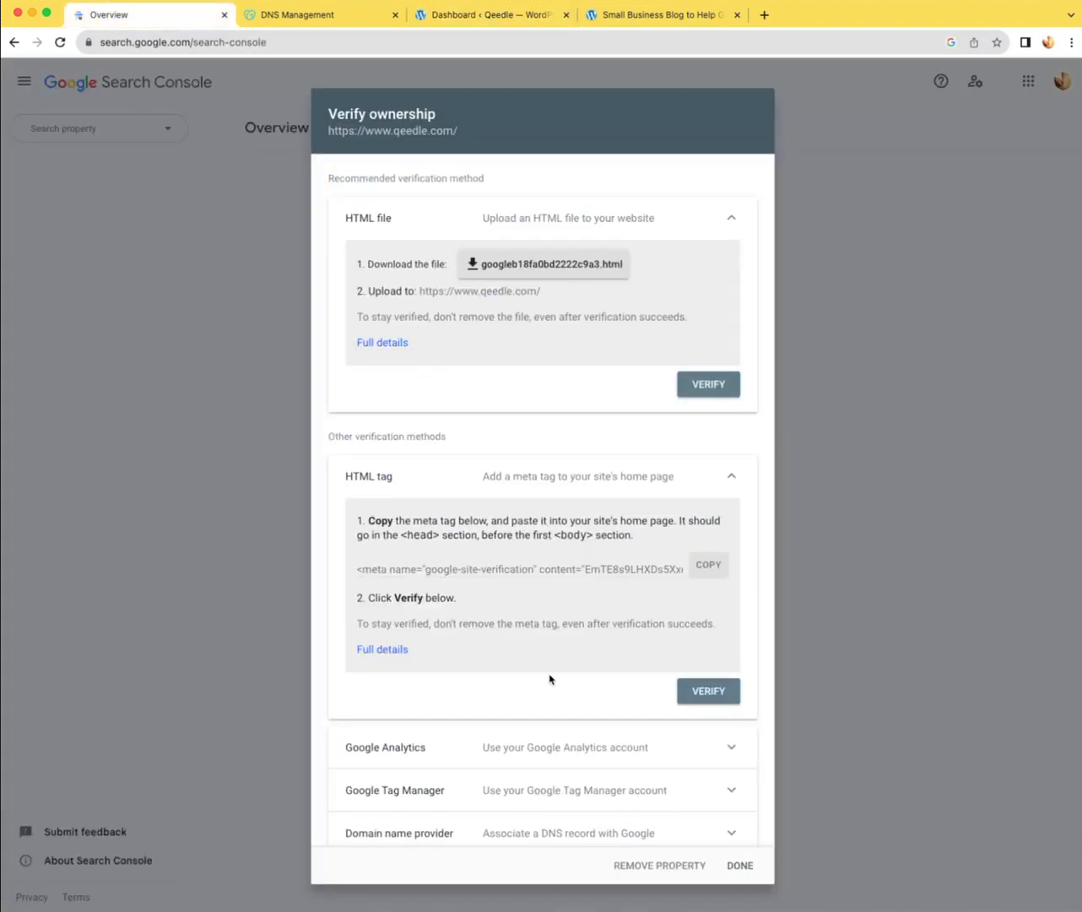
left_click(701, 693)
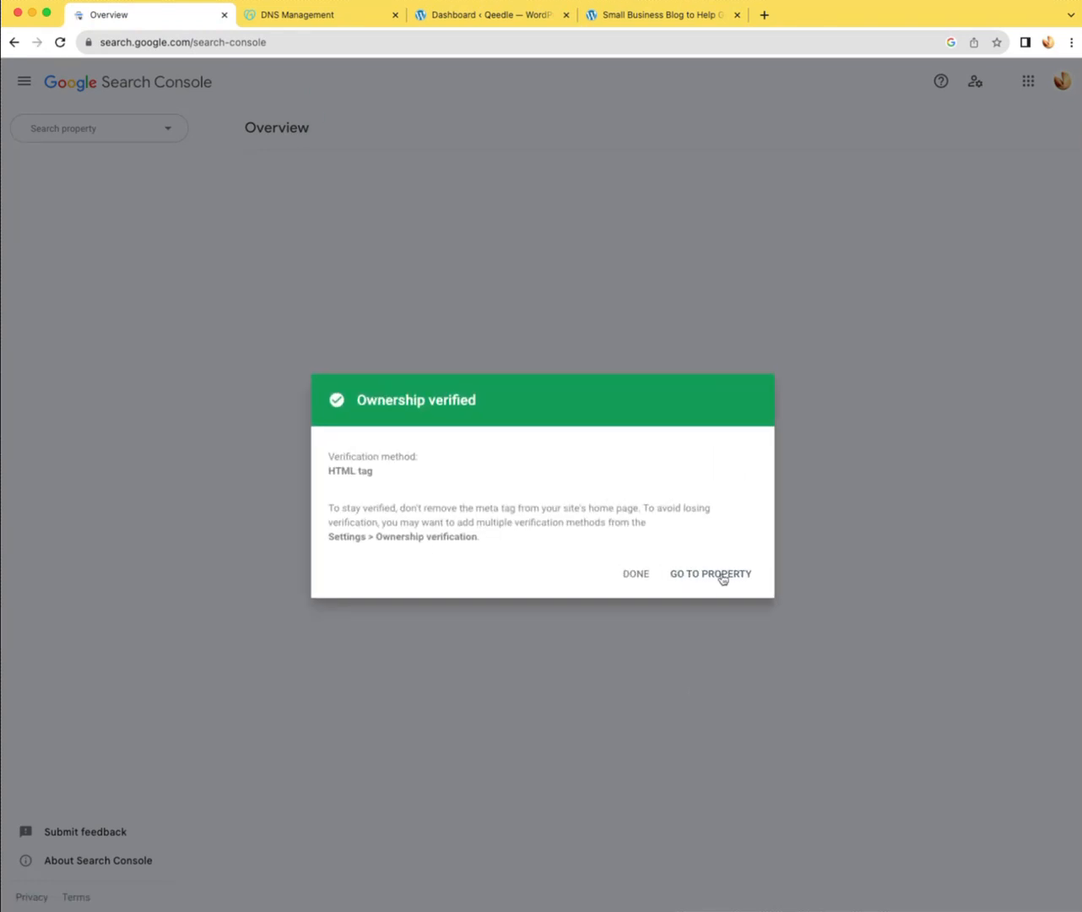
- Open the newly verified property and review its performance and indexing overview
left_click(714, 576)
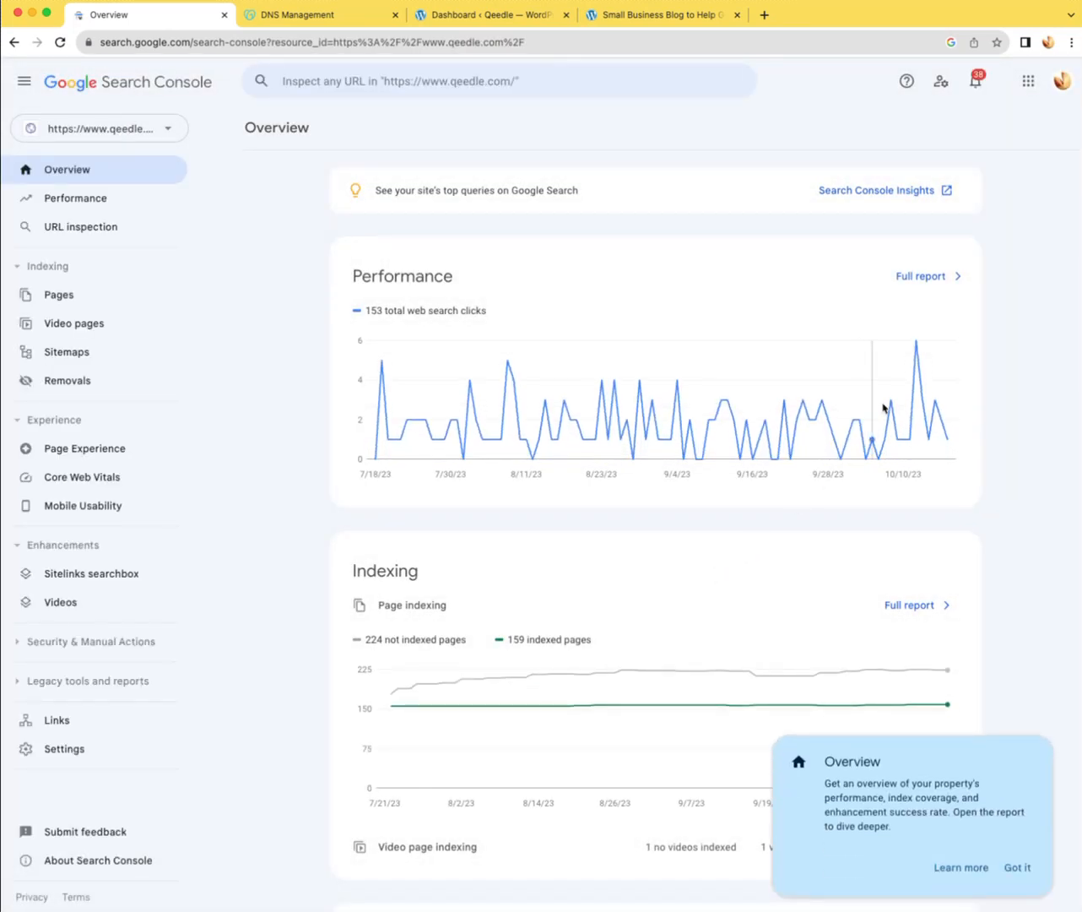
mouse_move(920, 363)
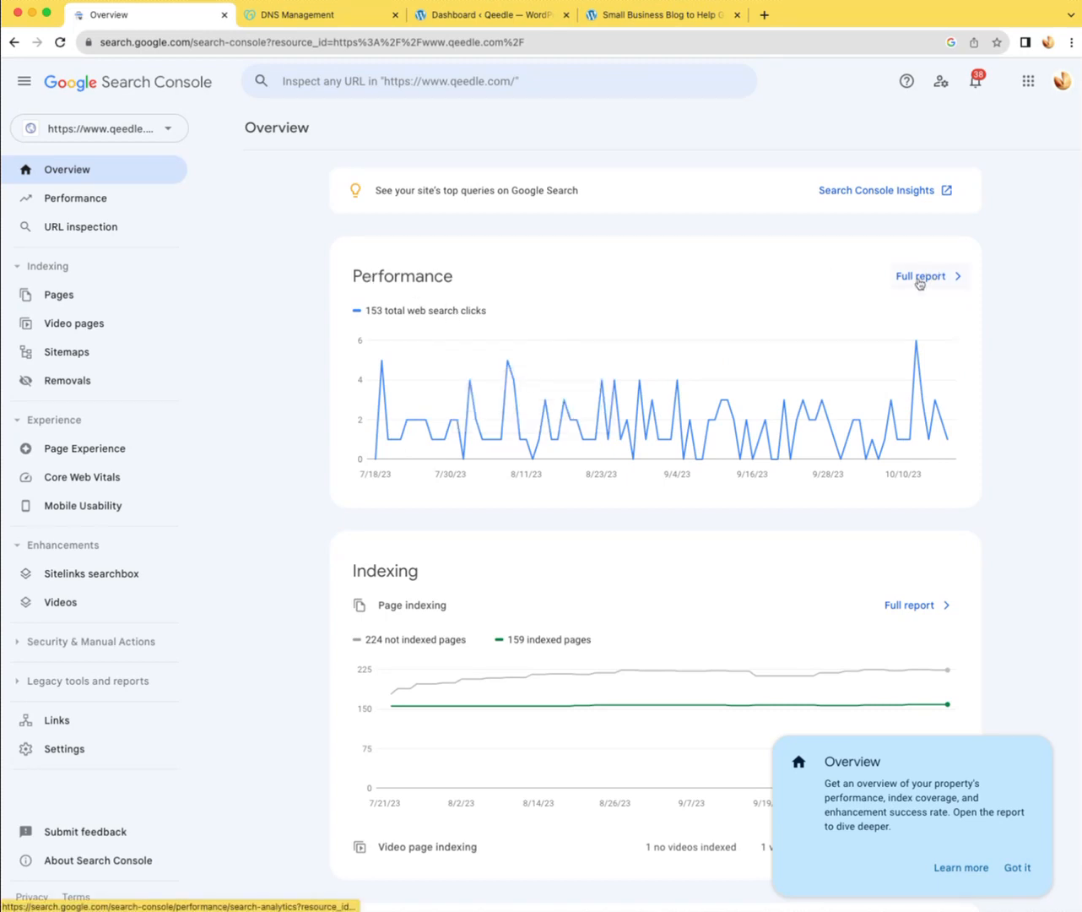
scroll(648, 487, "down", 3)
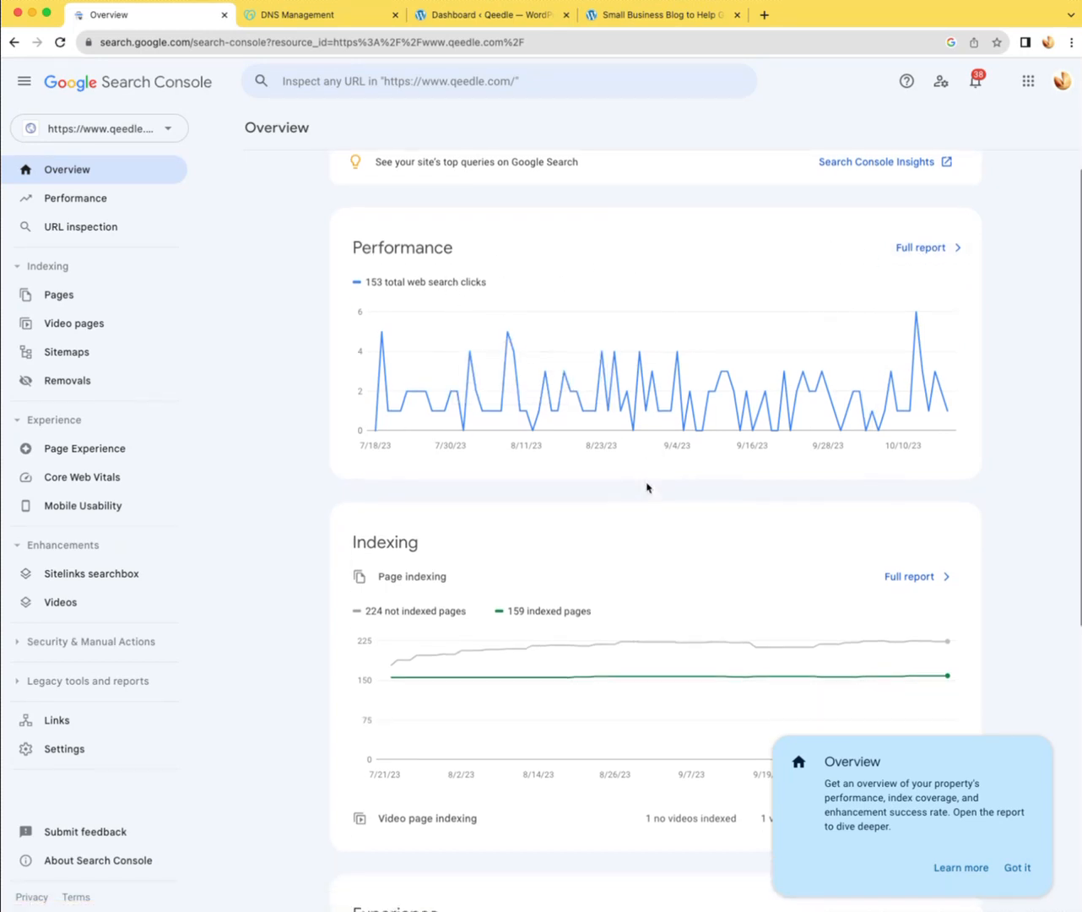
scroll(648, 487, "down", 2)
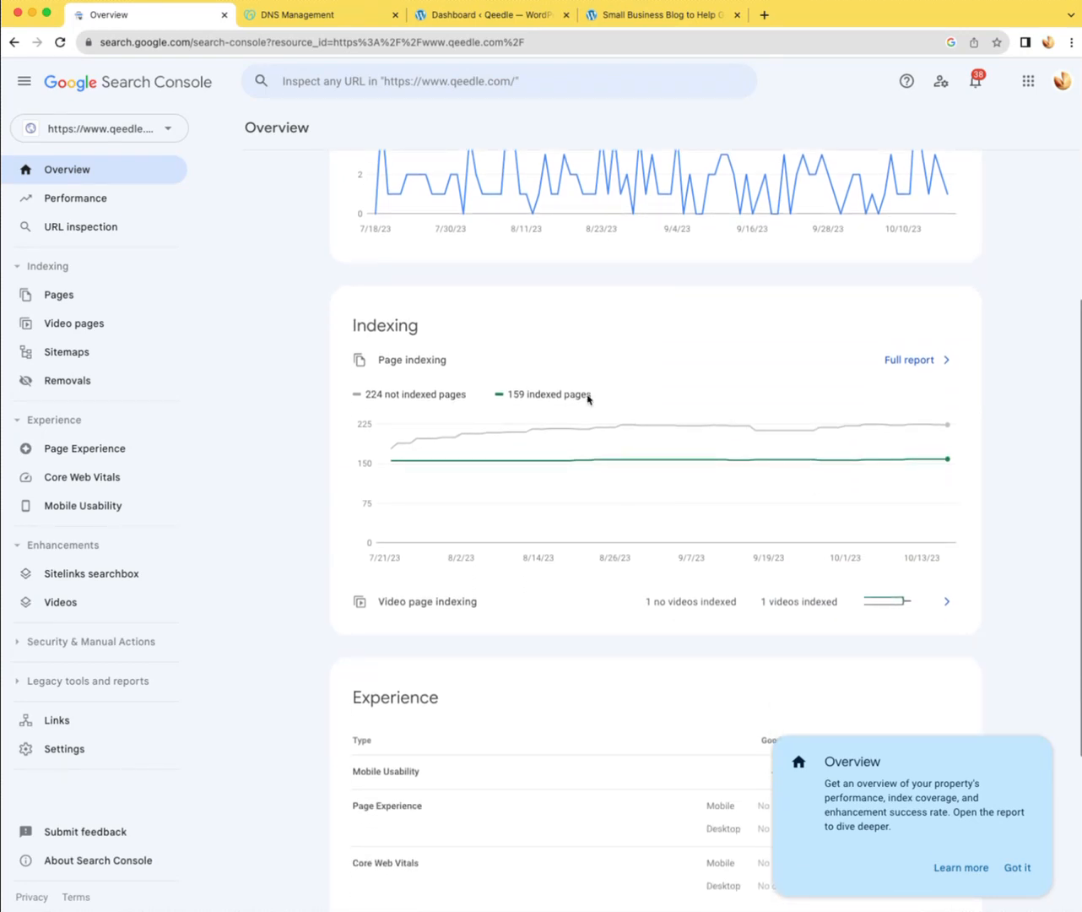
- Open the page indexing report, dismiss its introductory tip, and review the reasons why pages aren't indexed
left_click(73, 299)
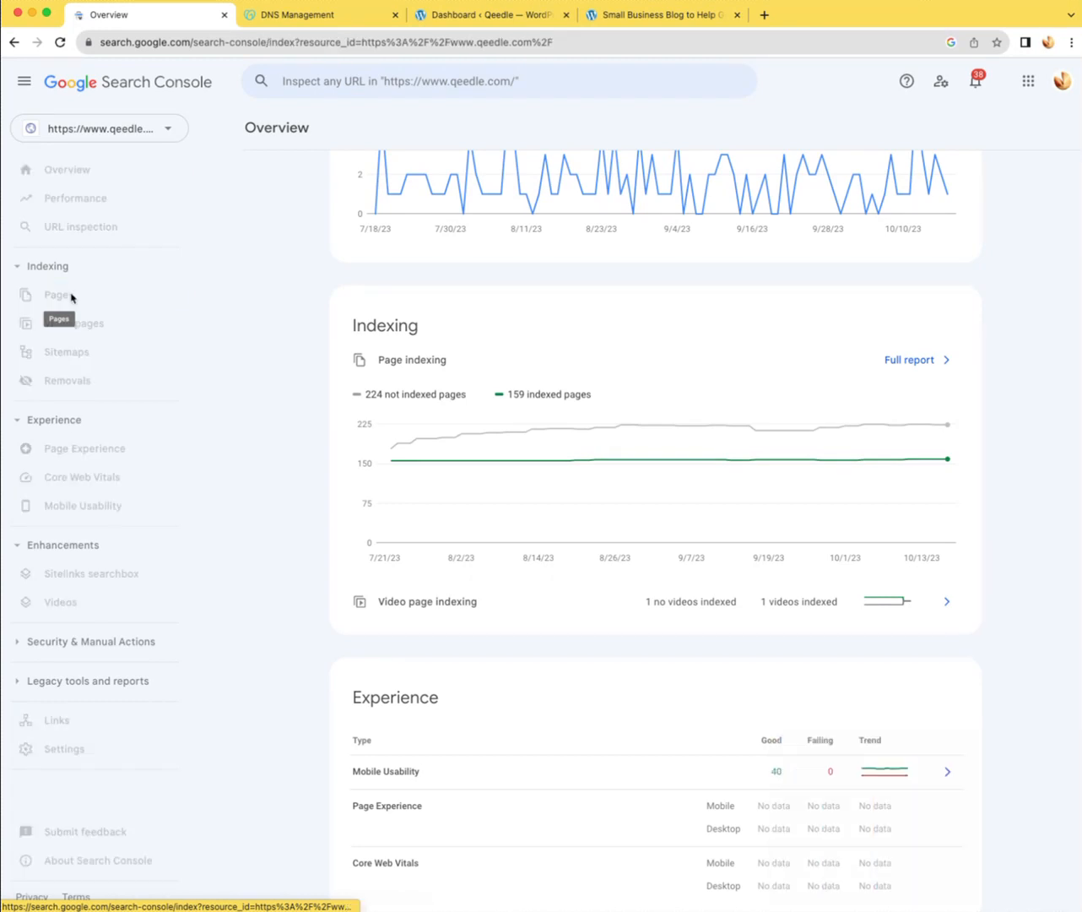
scroll(309, 338, "down", 4)
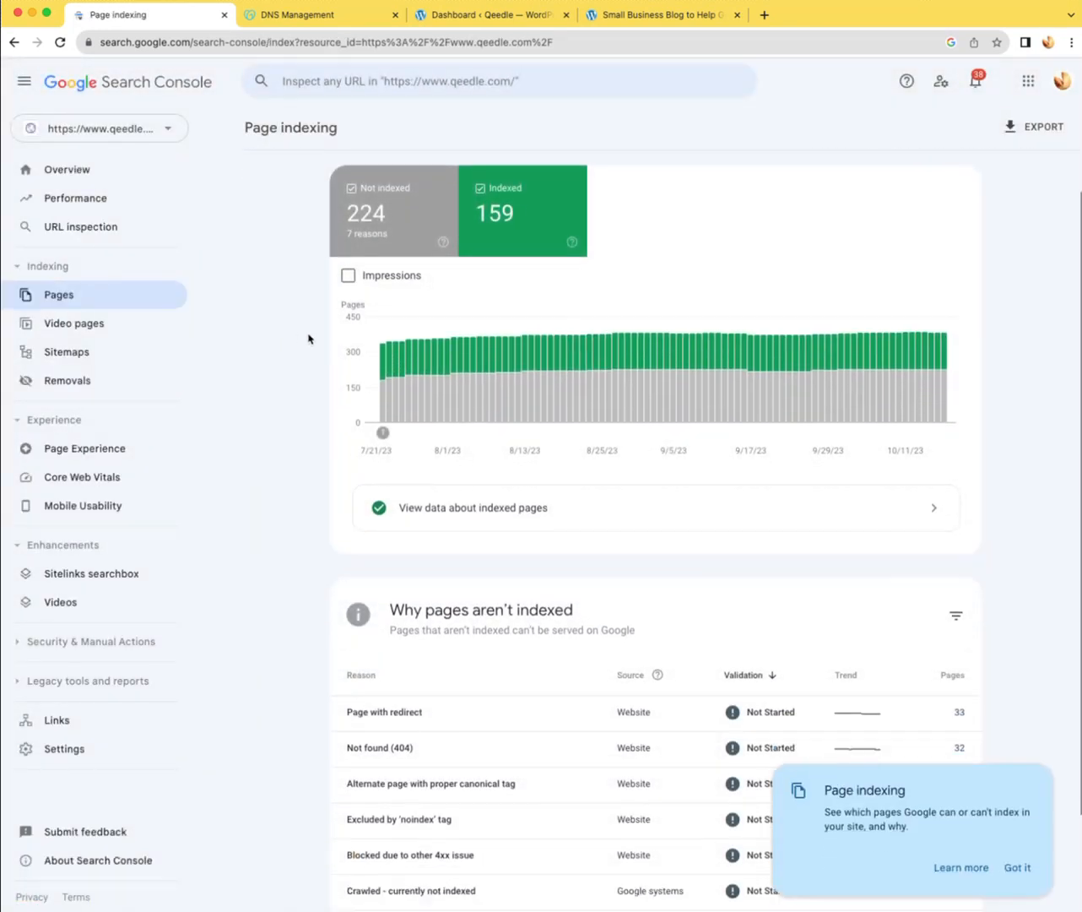
left_click(1017, 868)
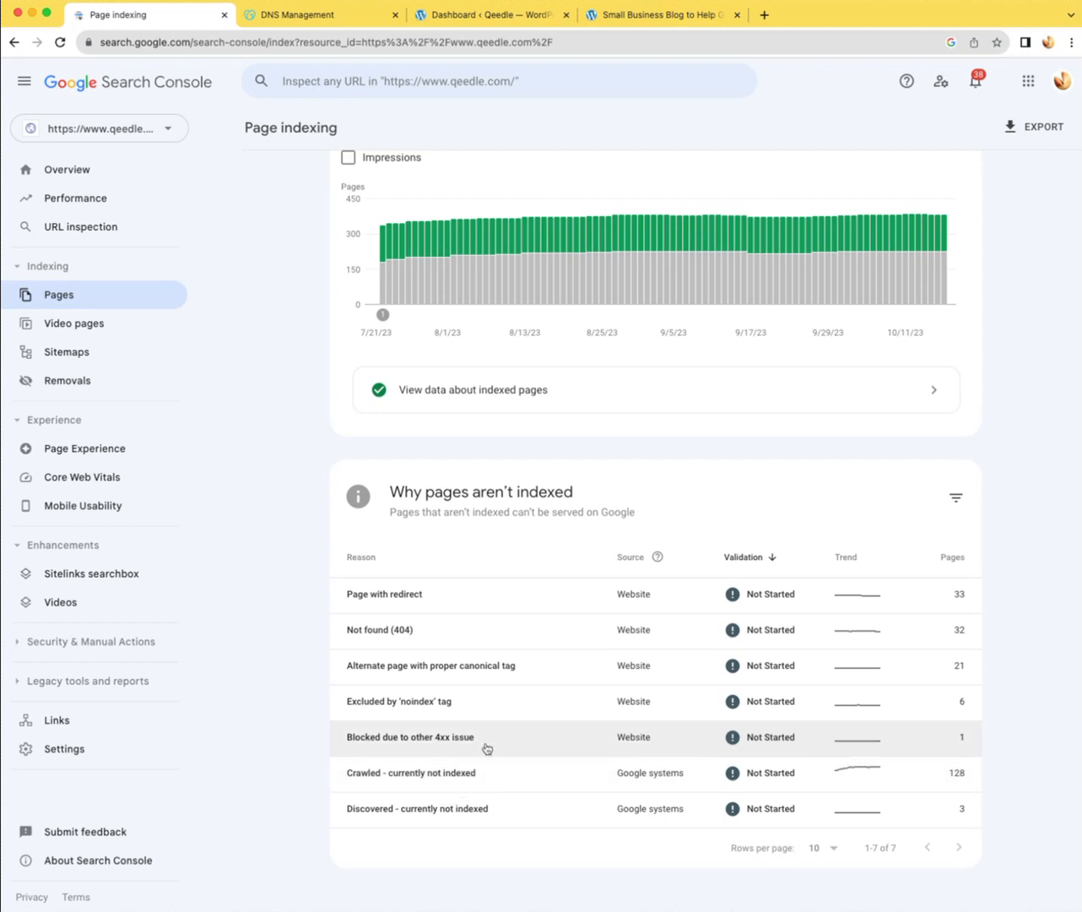
- Open the "Page with redirect" details and examine the affected pages chart and the example URLs
left_click(399, 594)
scroll(590, 610, "down", 3)
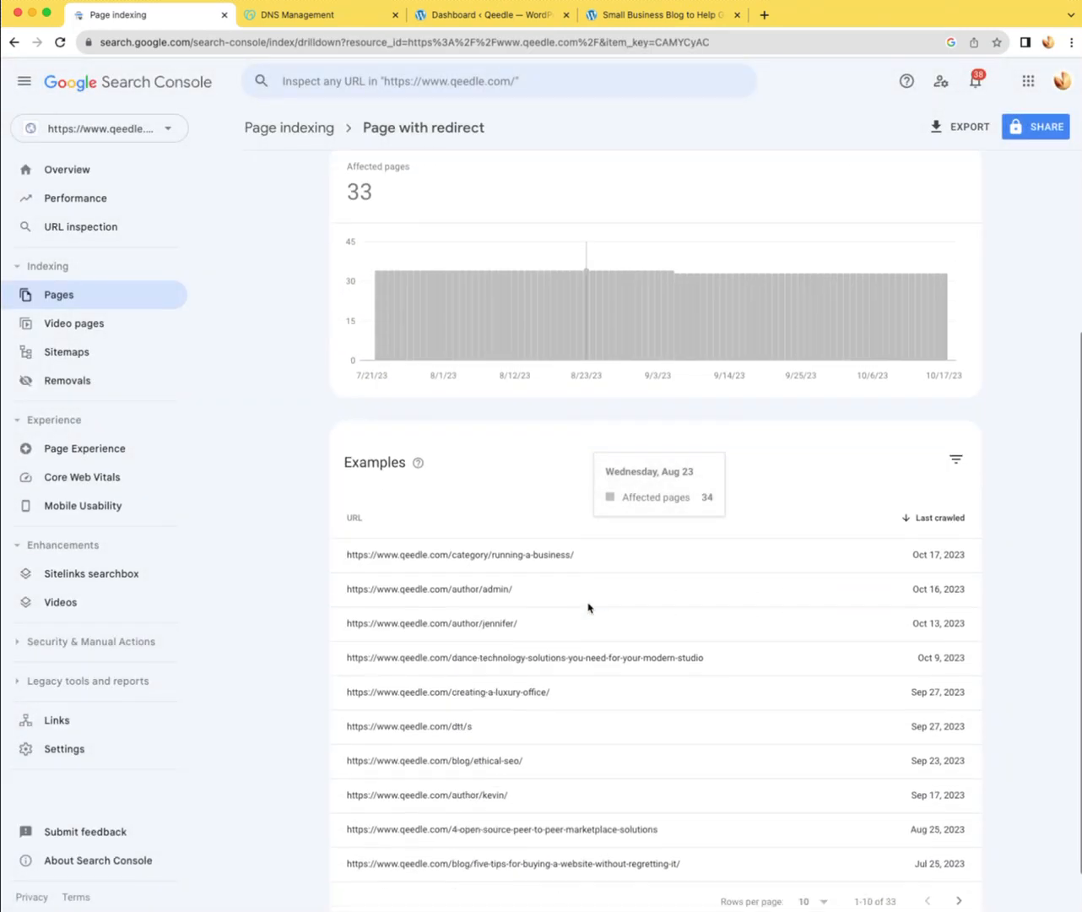
scroll(589, 608, "down", 1)
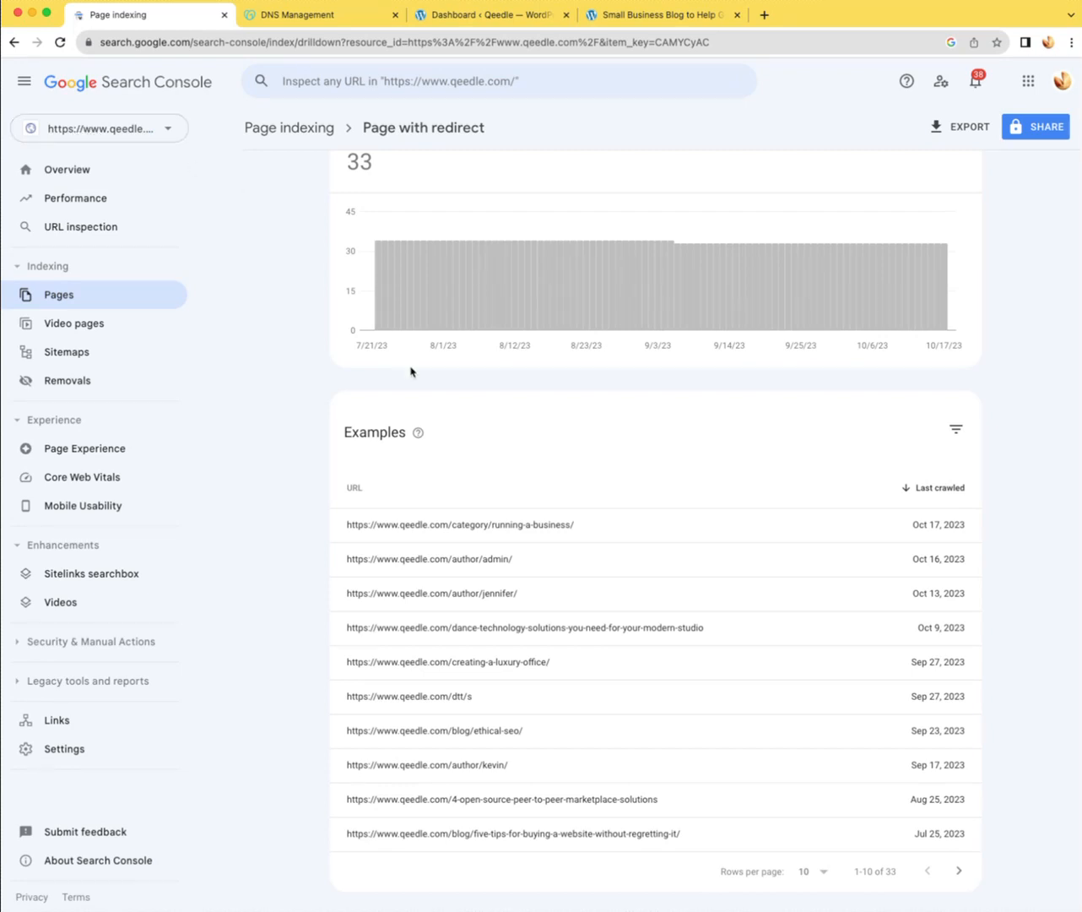
left_click_drag(345, 524, 401, 535)
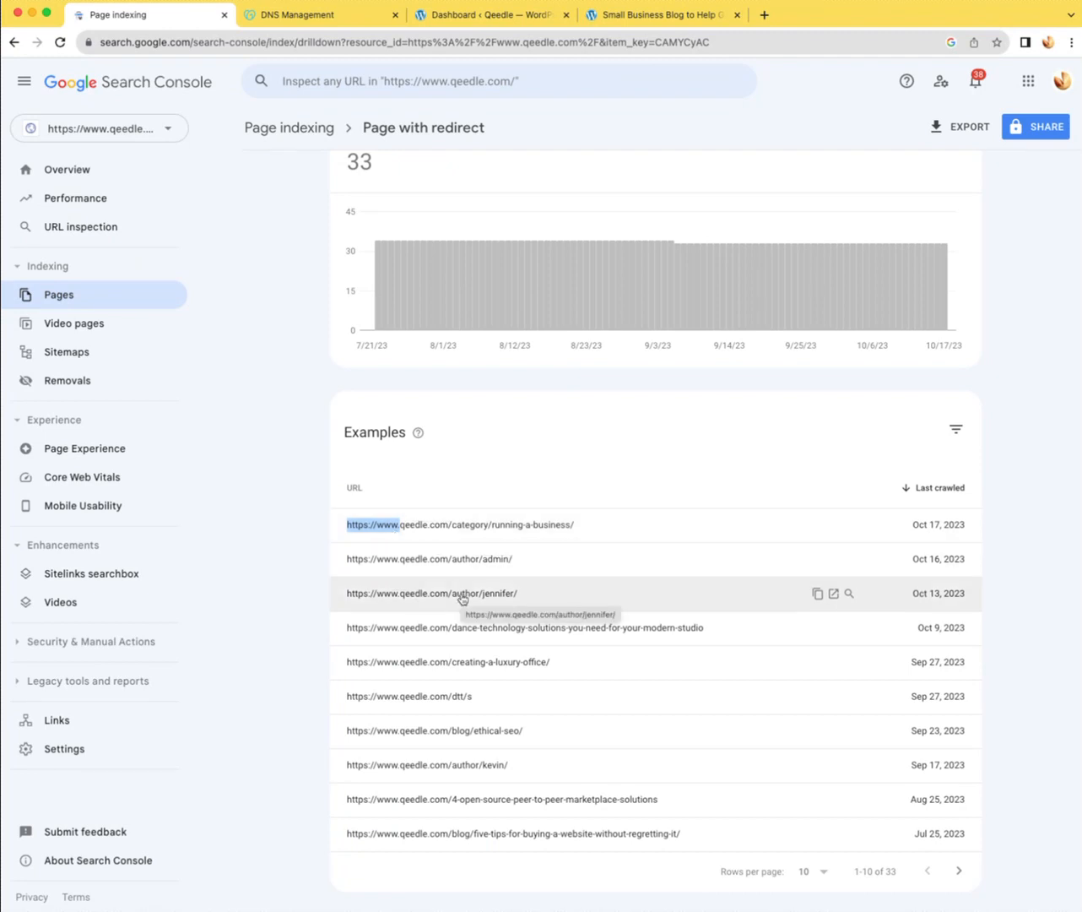
scroll(463, 599, "down", 1)
scroll(462, 598, "up", 3)
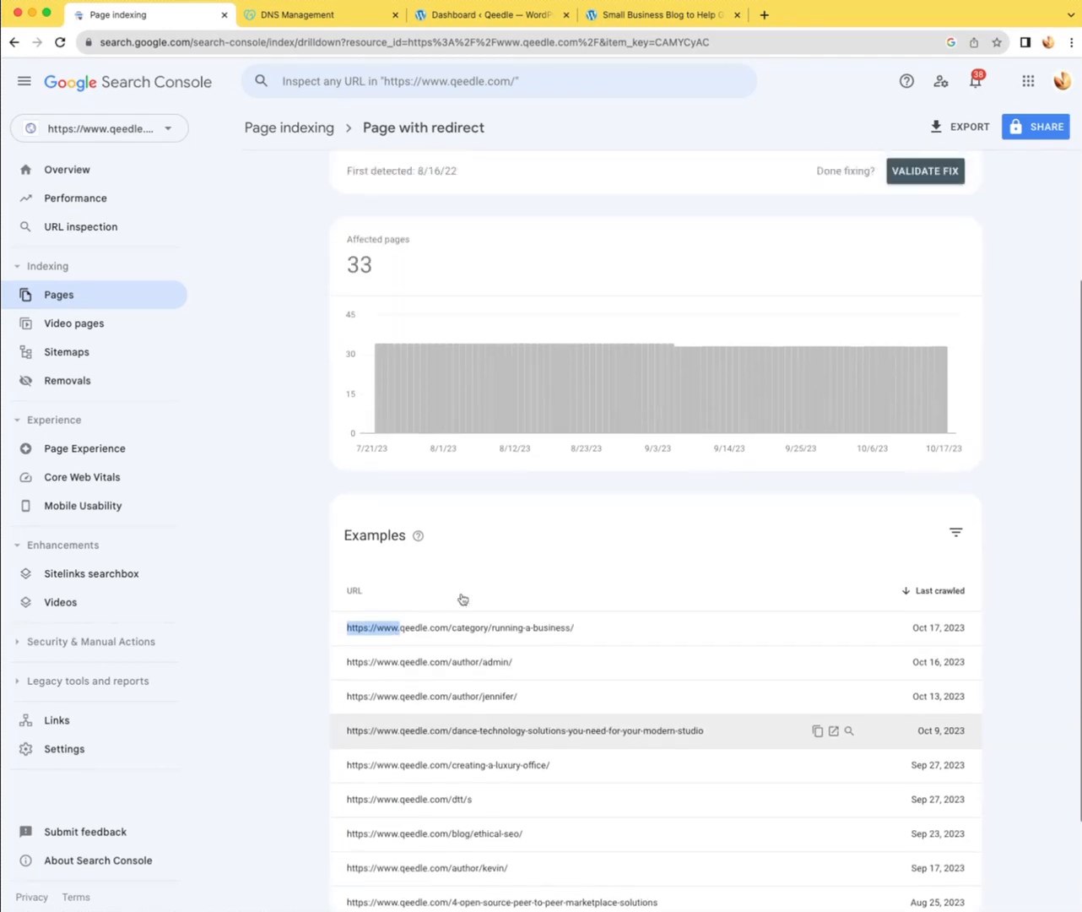
scroll(462, 598, "up", 4)
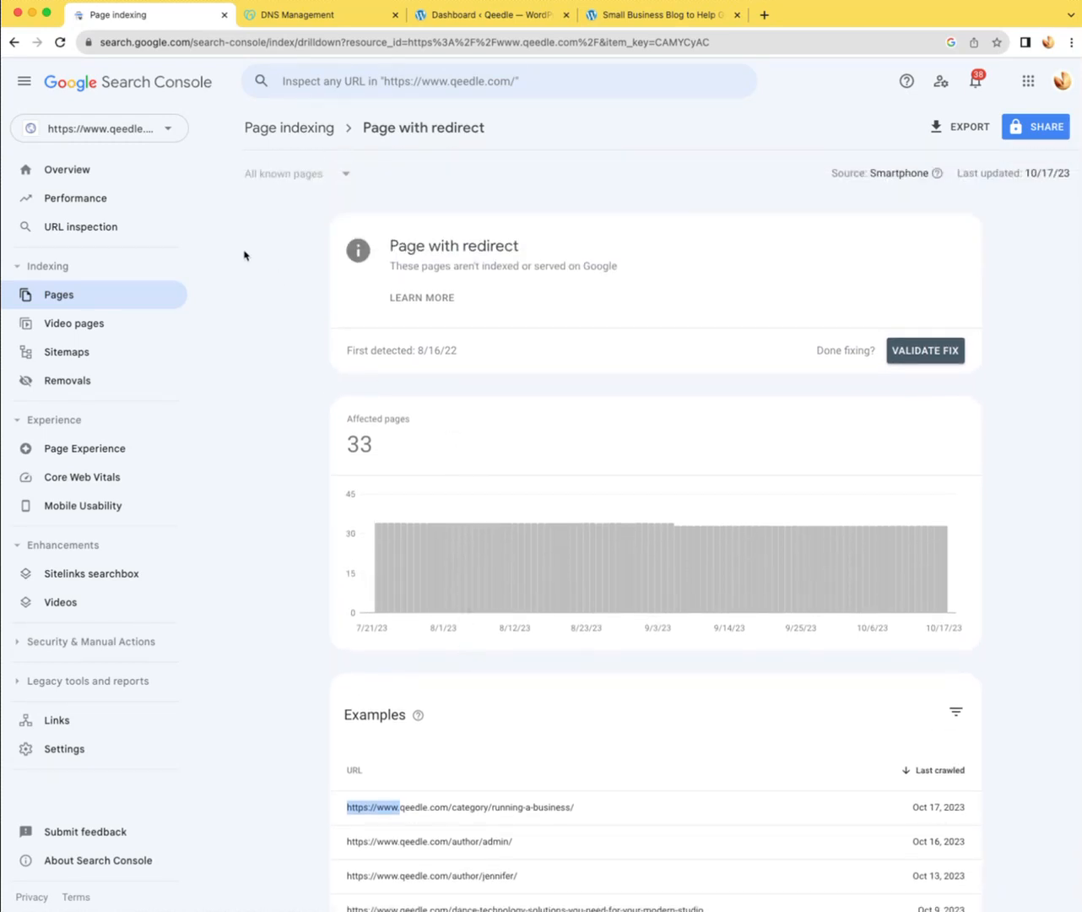
- Start adding another property to Google Search Console
left_click(168, 130)
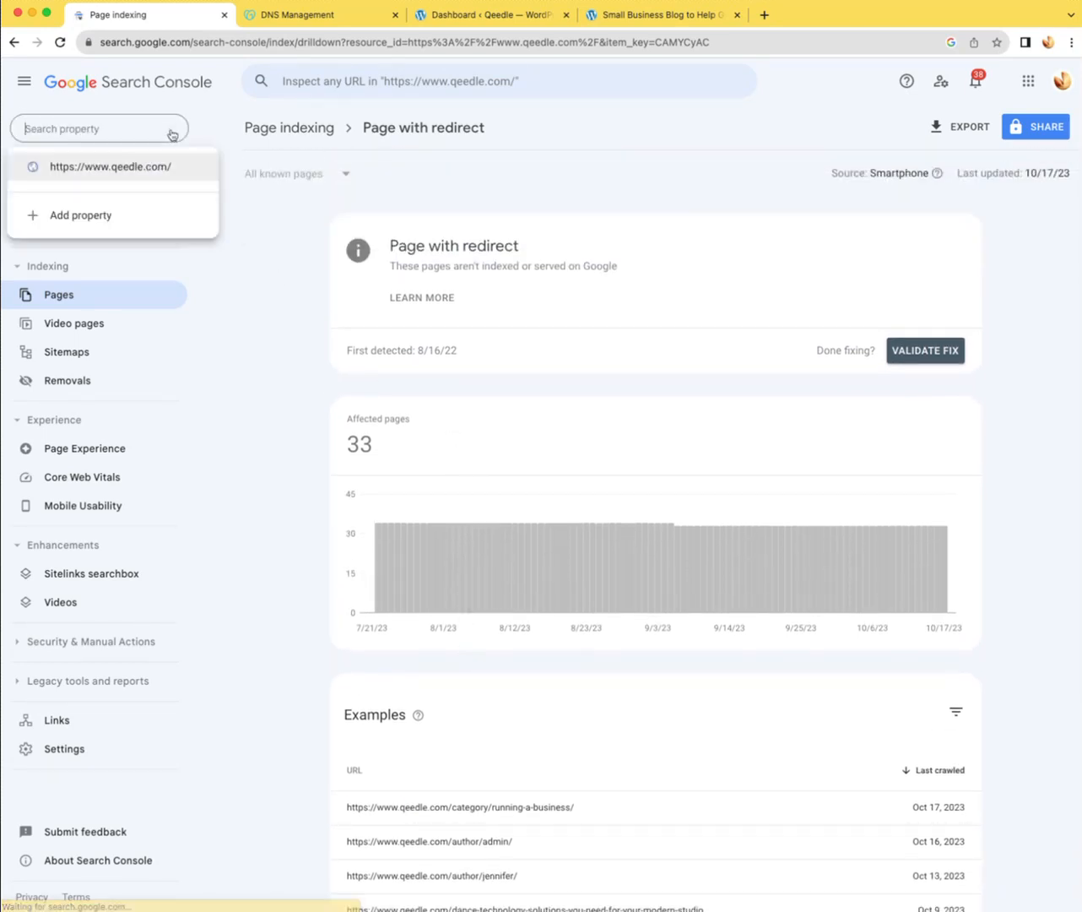
left_click(100, 222)
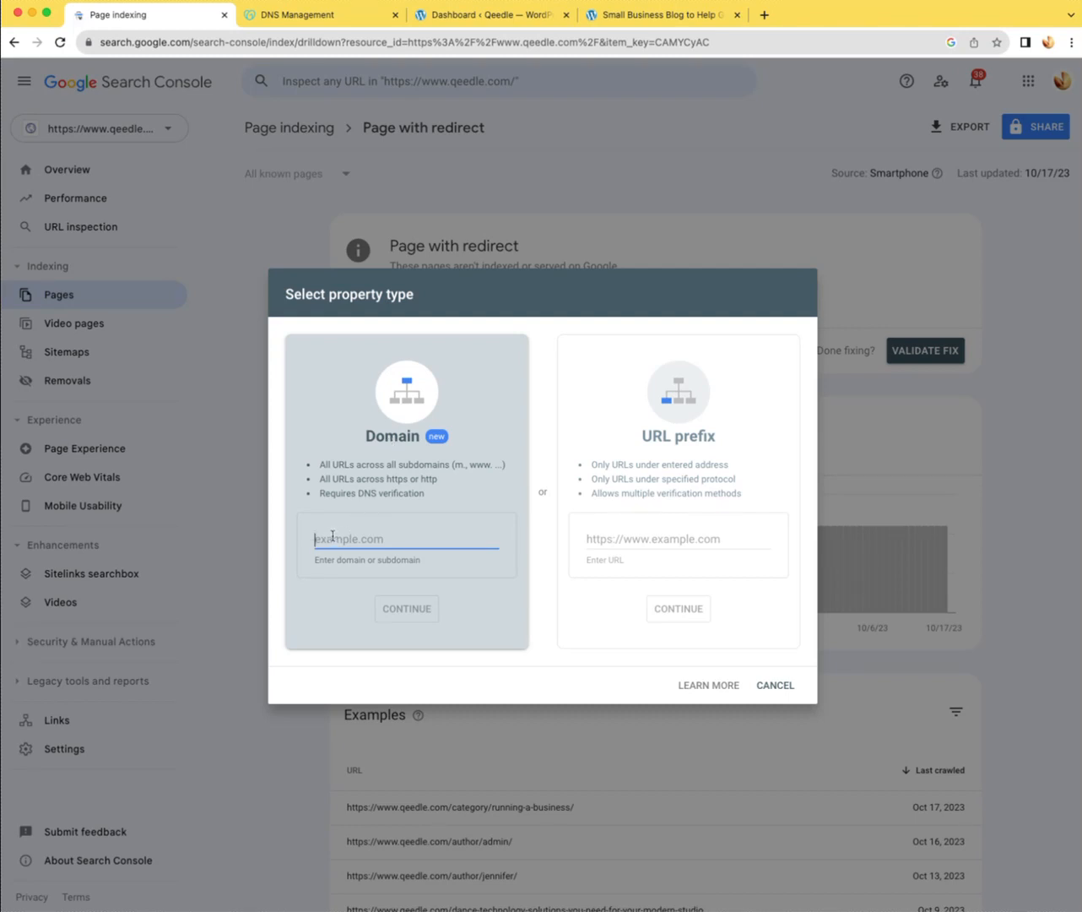
key("super+v")
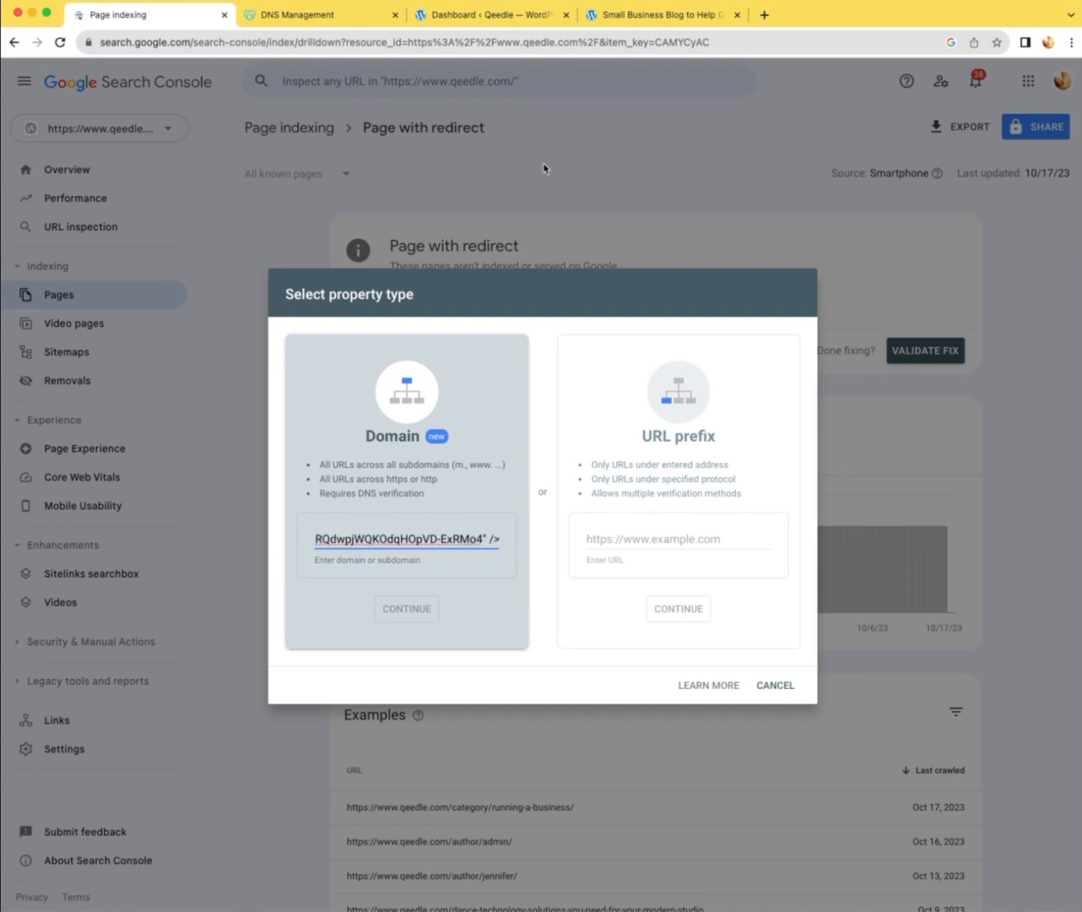
left_click(662, 15)
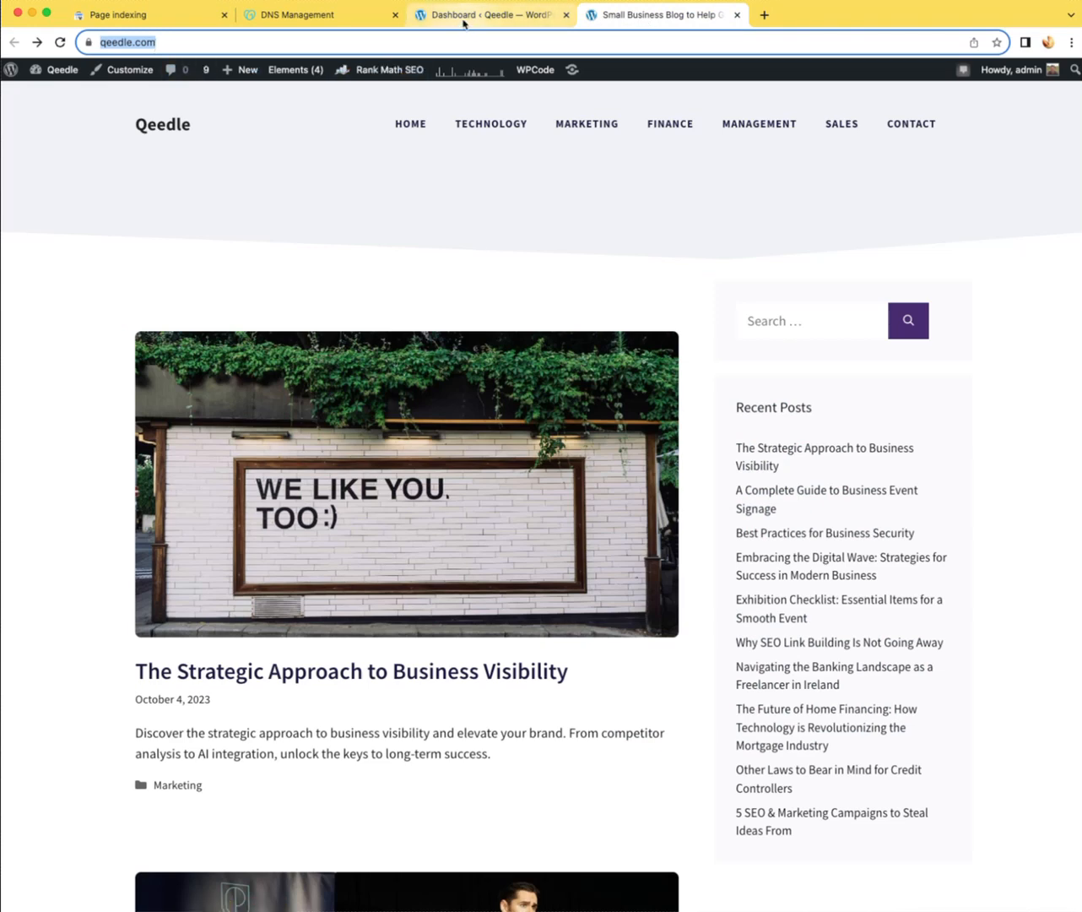
left_click(149, 20)
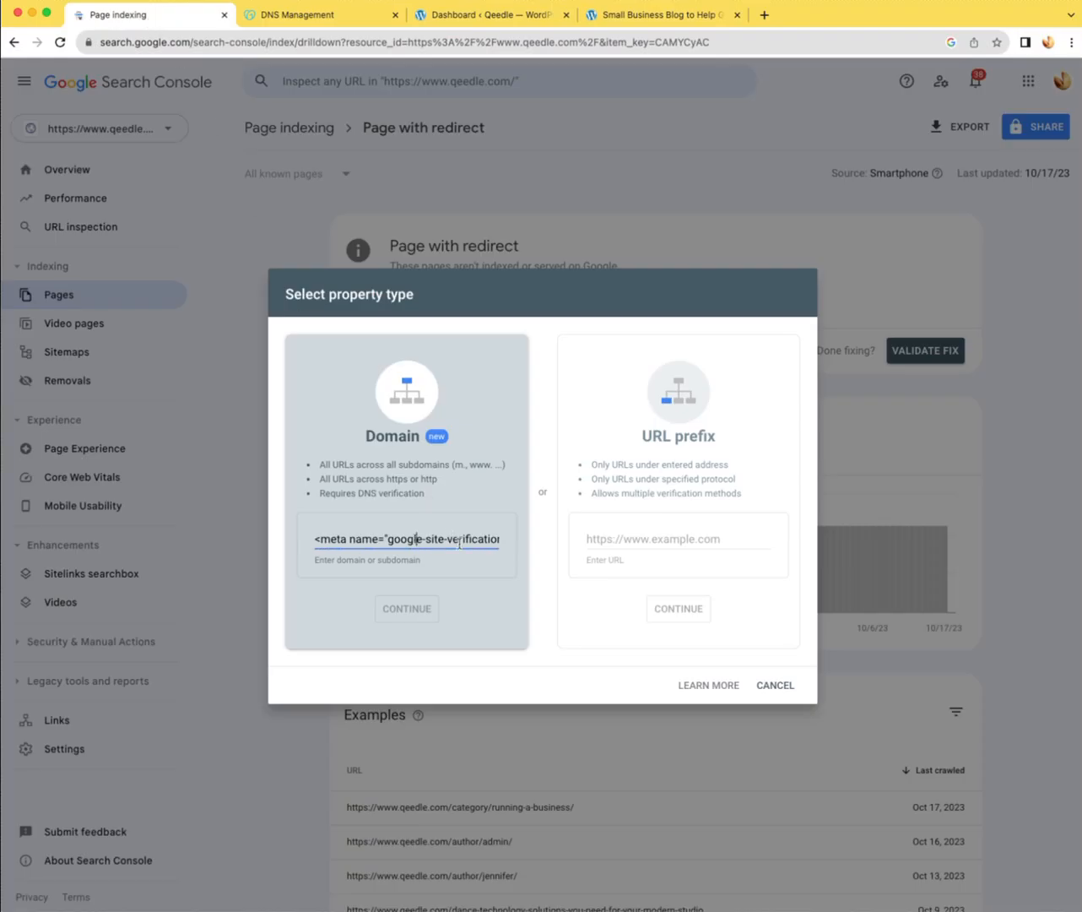
key("super+a")
type("https://www.qeedle.com/")
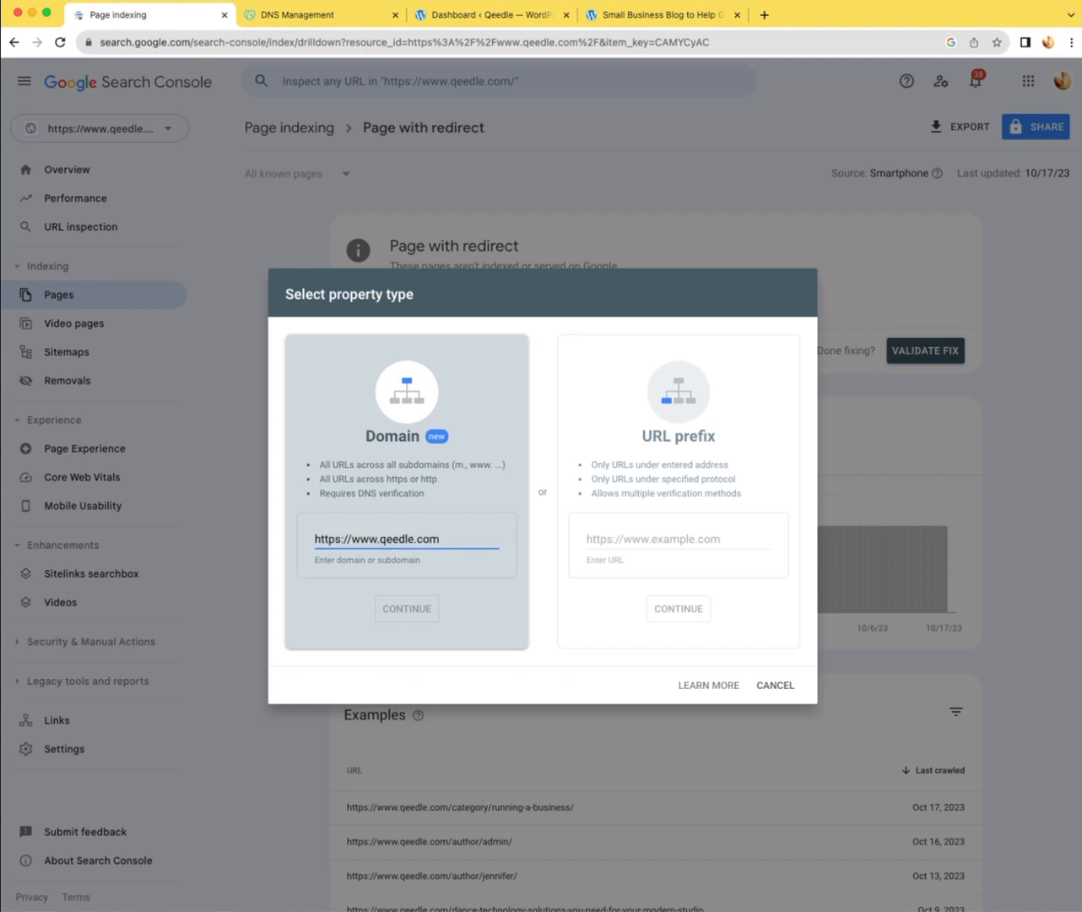
key("Delete")
key("Delete")
key("Delete")
key("Delete")
key("Delete")
key("Delete")
key("Delete")
key("Delete")
key("Delete")
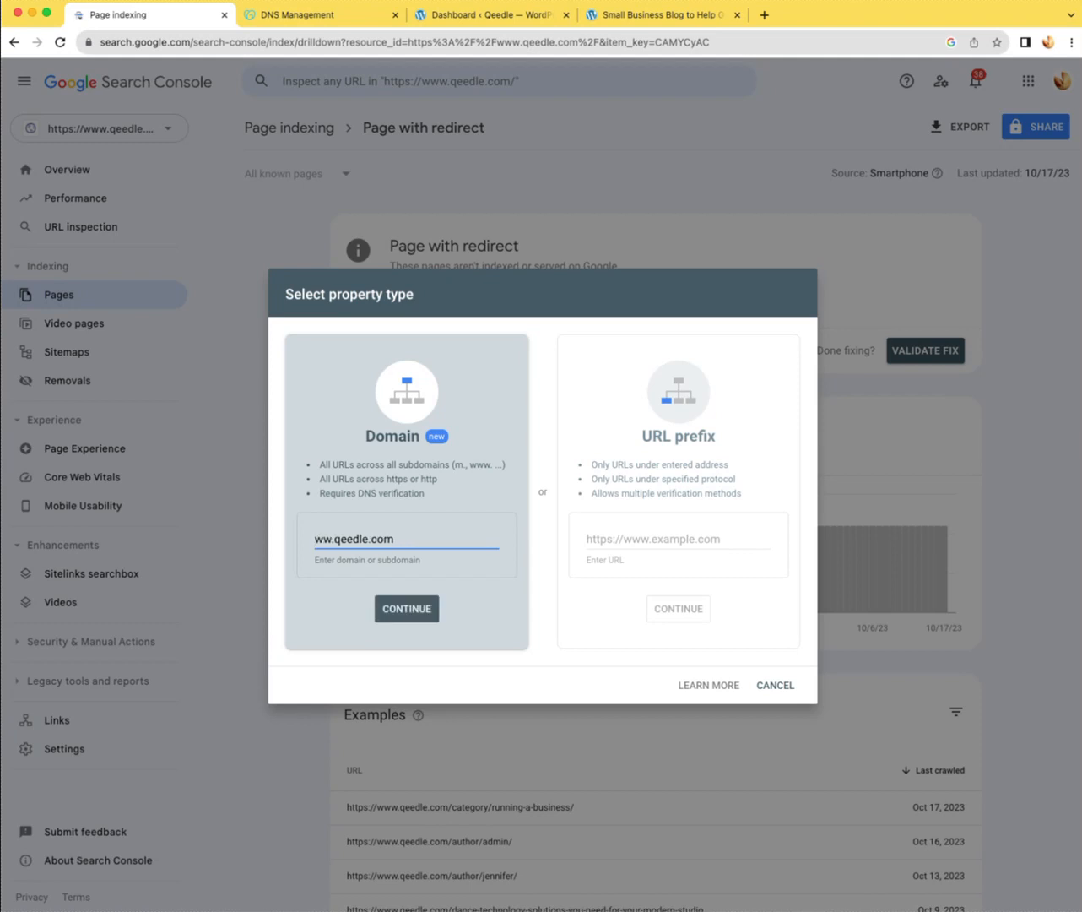
key("Delete")
key("Delete")
key("Delete")
left_click_drag(390, 538, 323, 539)
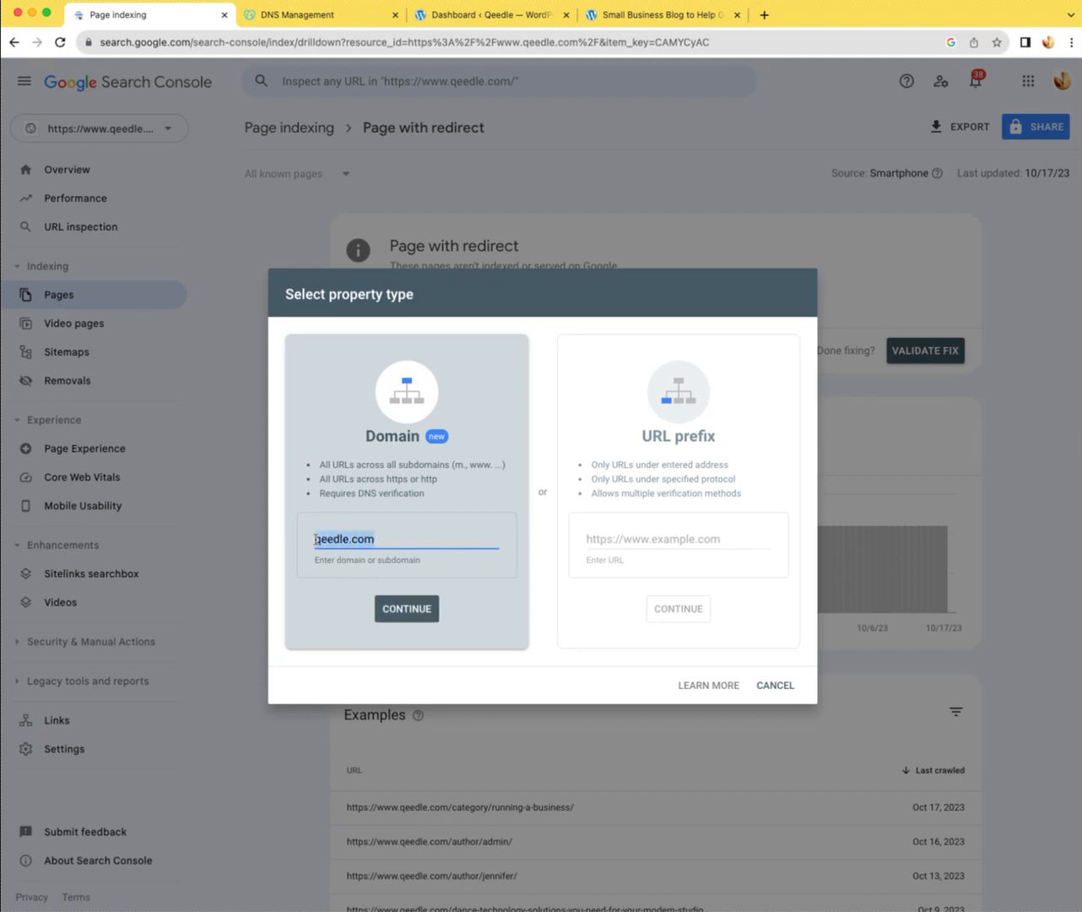
left_click(407, 610)
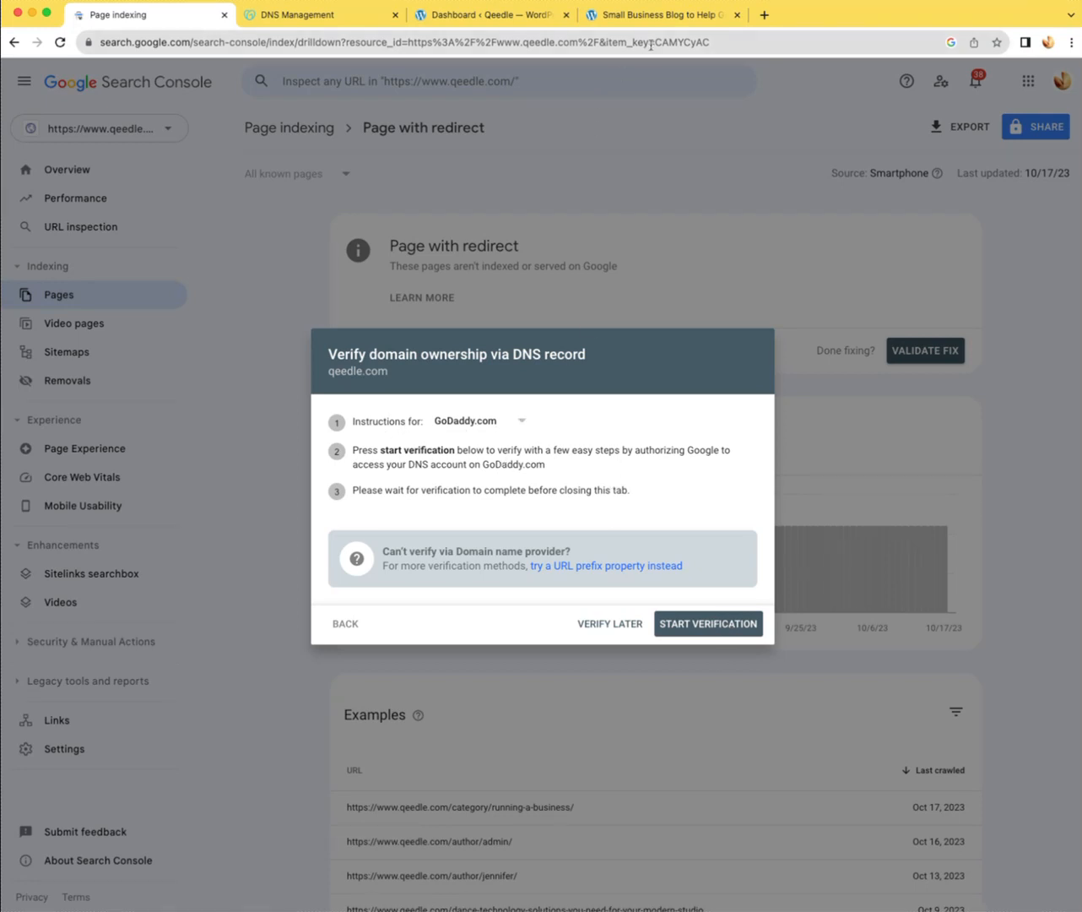
- Switch to GoDaddy's DNS Management page for qeedle.com and examine the existing DNS records
left_click(300, 17)
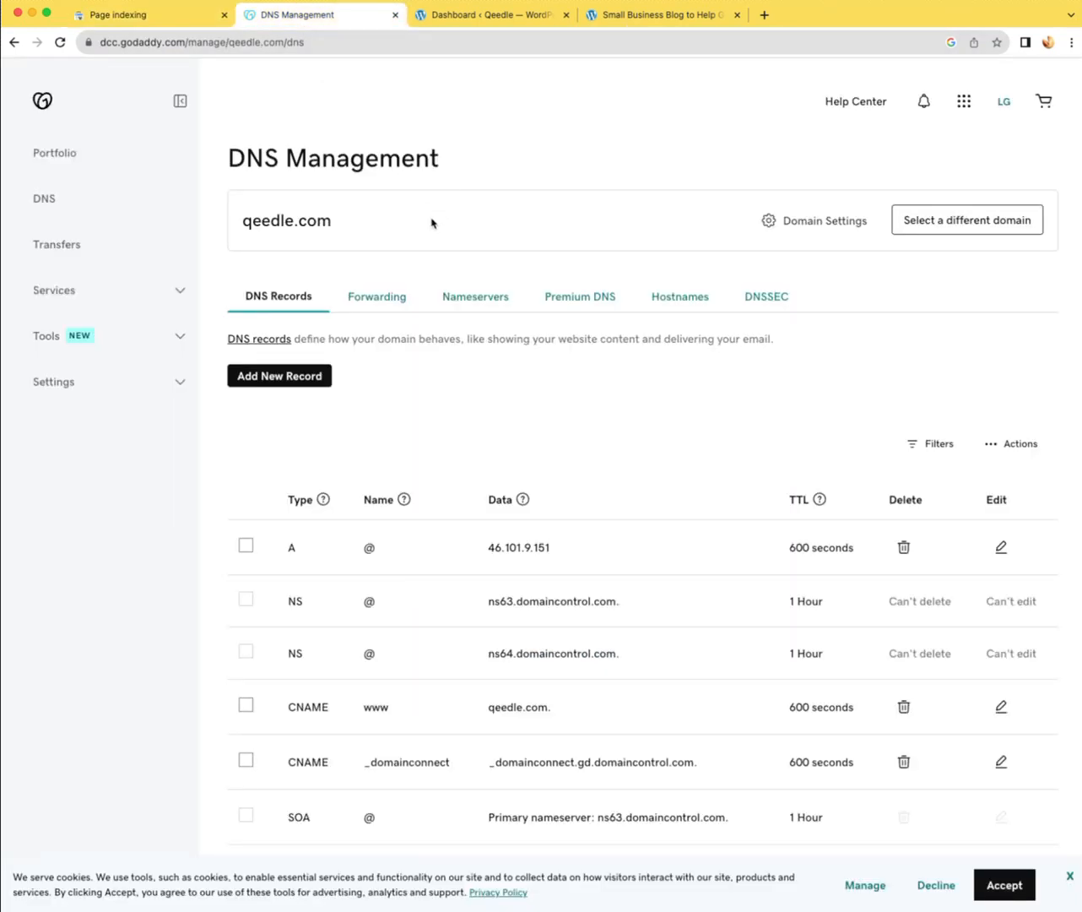
left_click(195, 42)
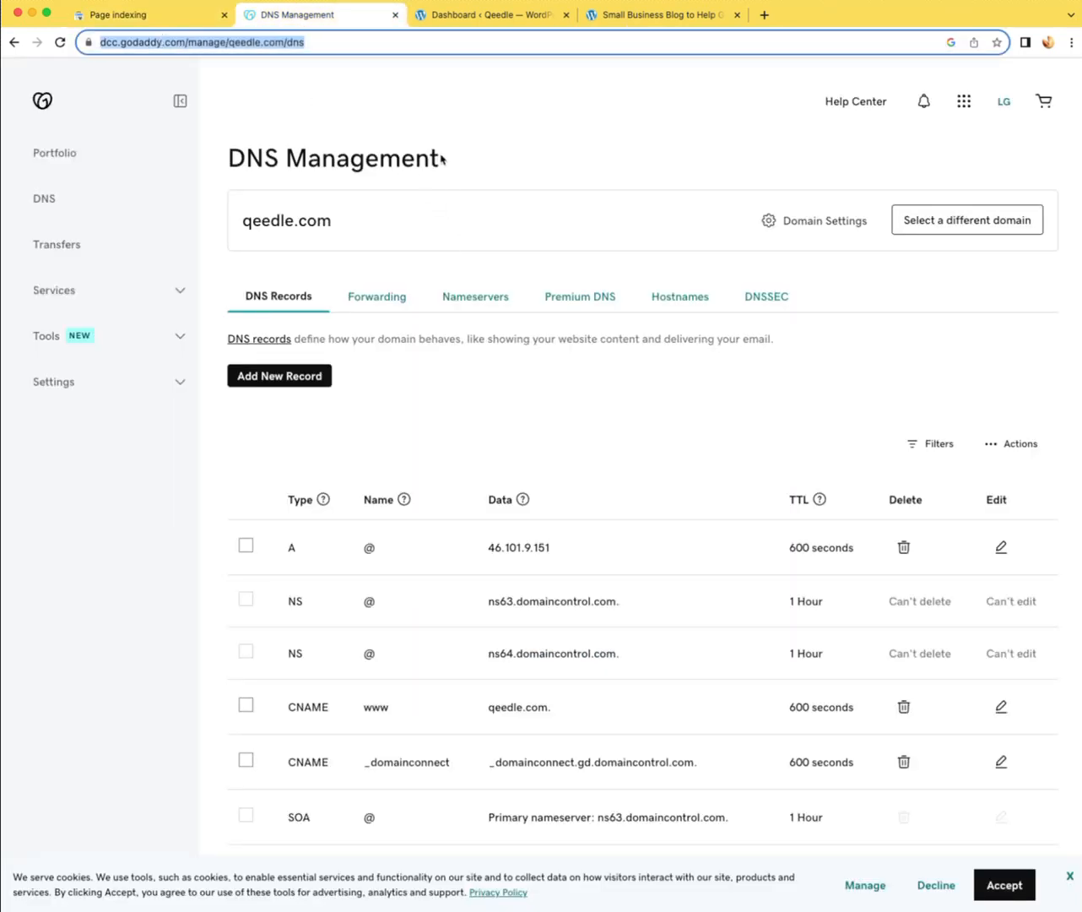
left_click_drag(442, 159, 203, 160)
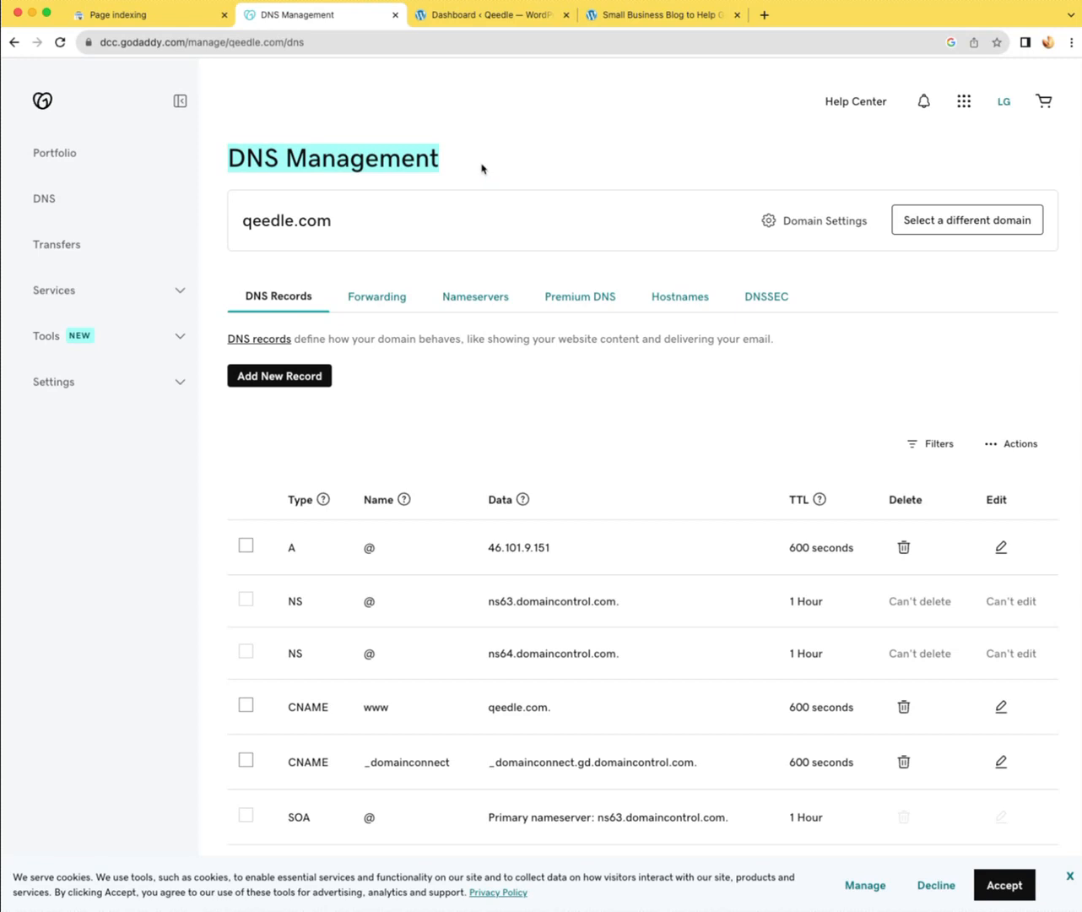
left_click(655, 428)
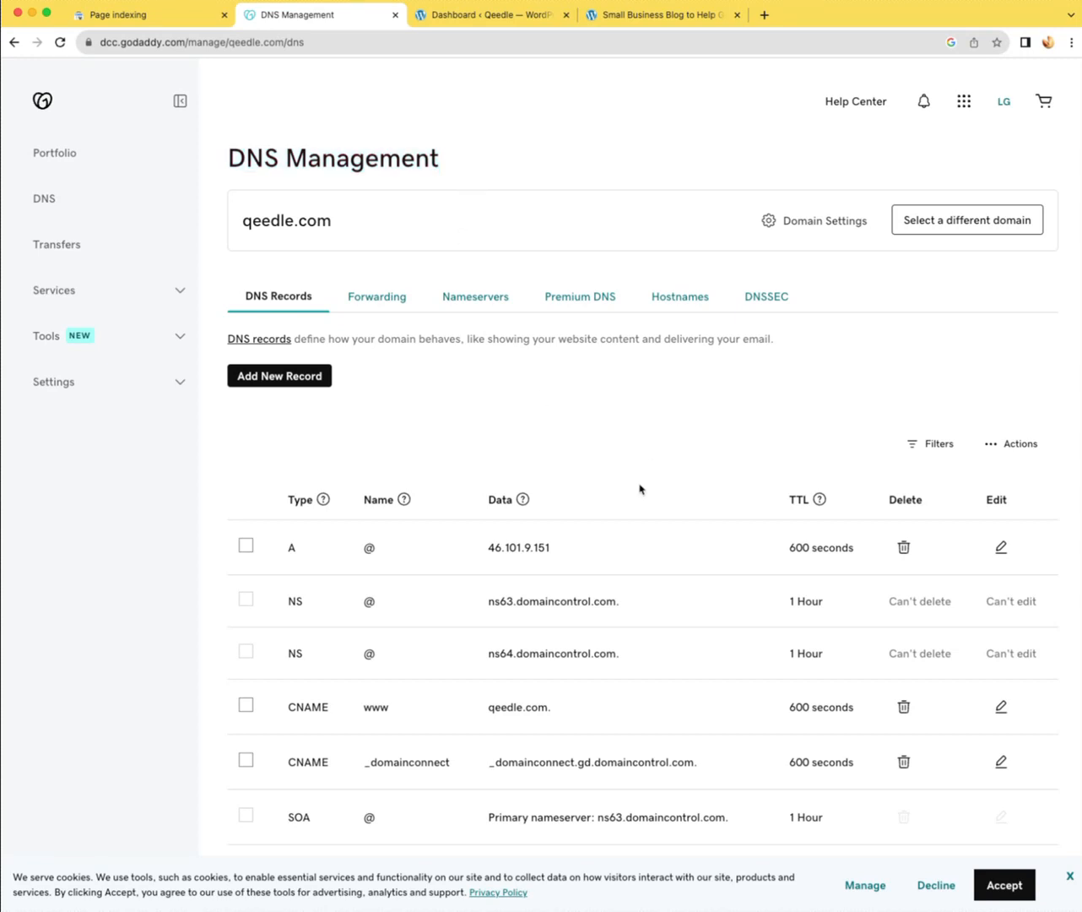
scroll(640, 489, "down", 2)
scroll(640, 489, "down", 2)
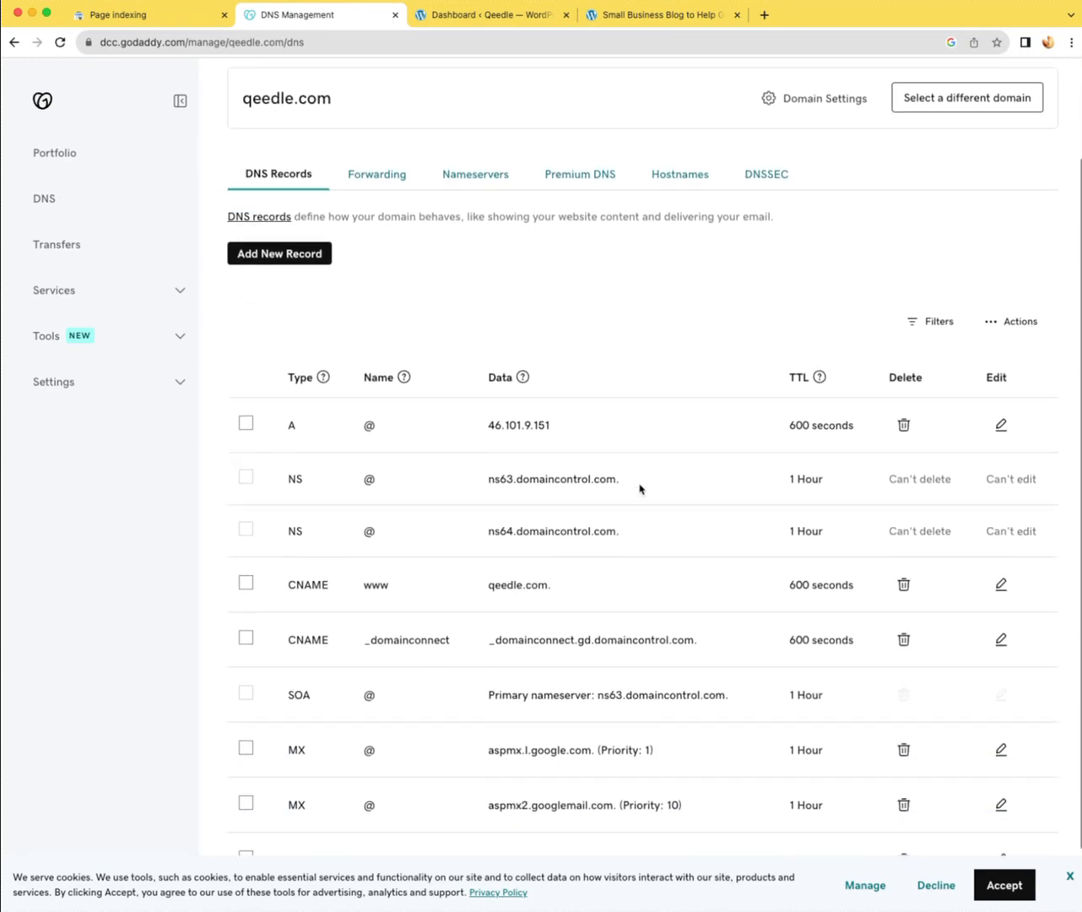
scroll(640, 488, "down", 2)
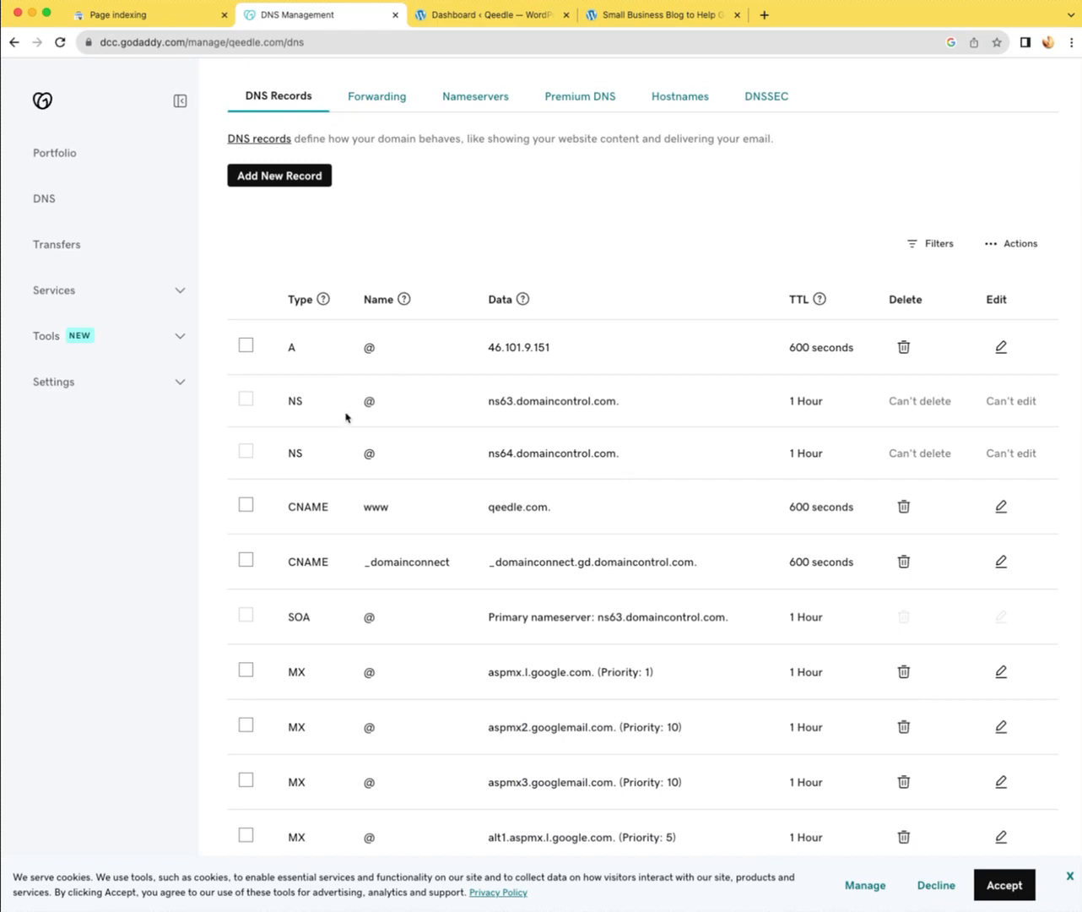
scroll(561, 339, "up", 5)
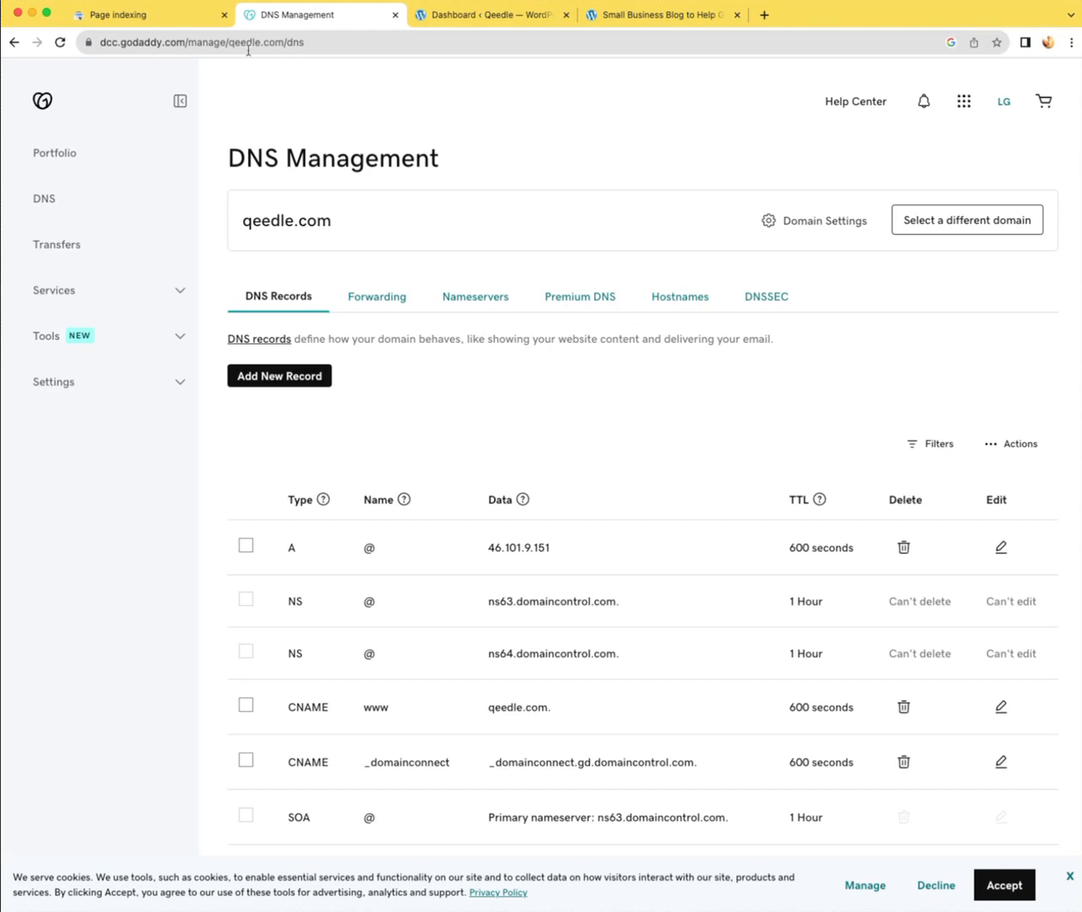
- Return to Search Console, start the DNS verification of qeedle.com, and authorize Google's connection to the domain in GoDaddy
left_click(131, 21)
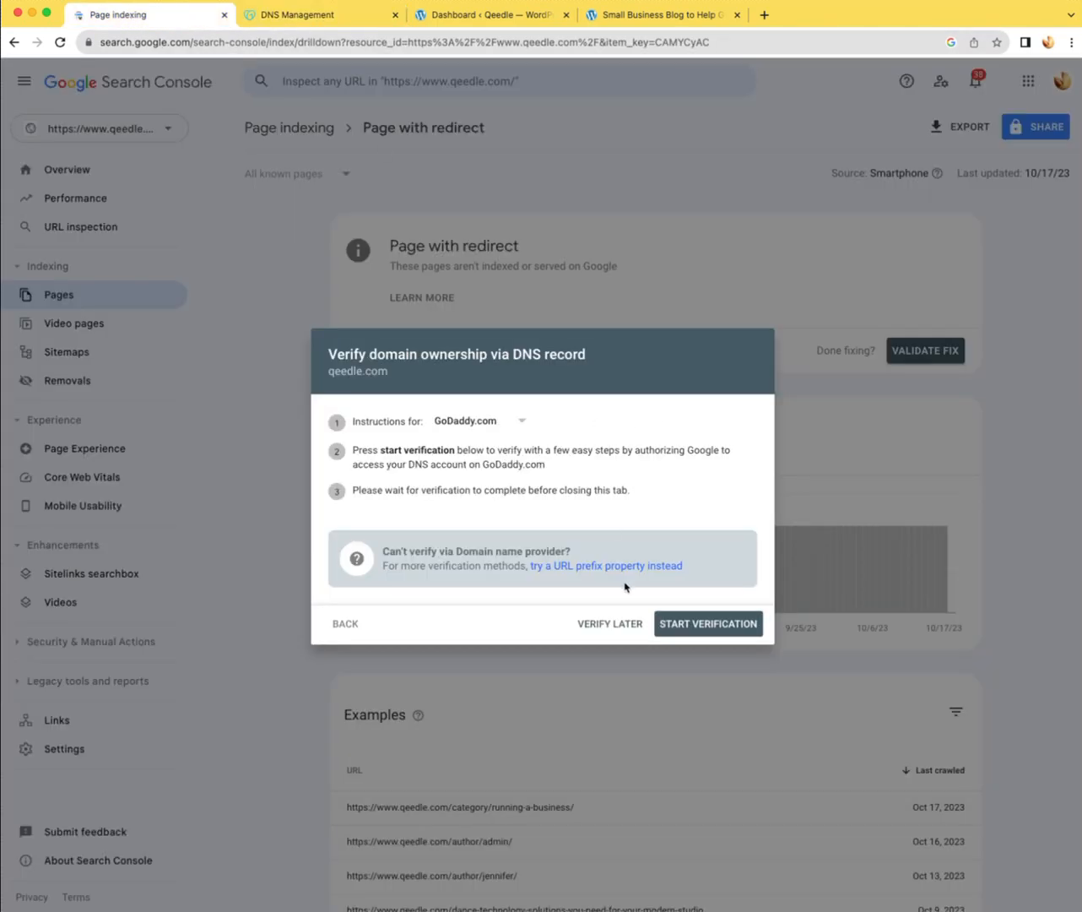
left_click(707, 625)
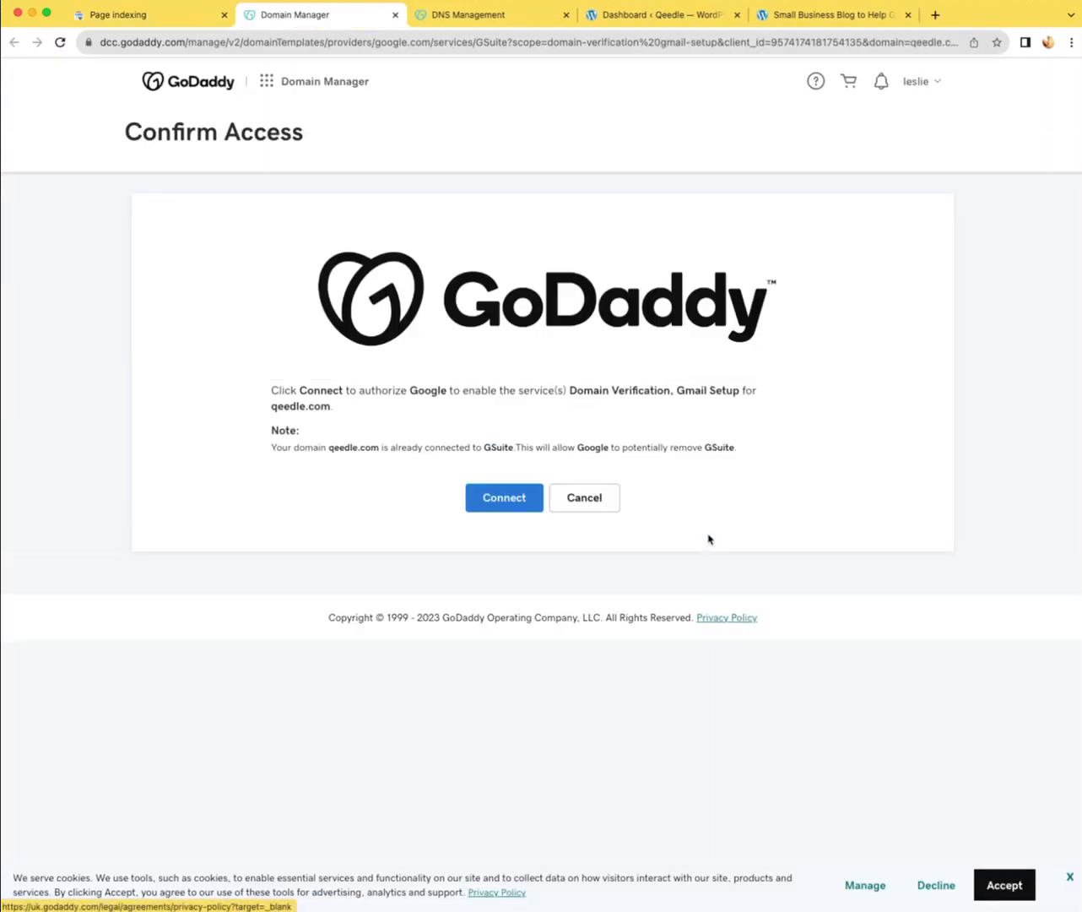
left_click(505, 504)
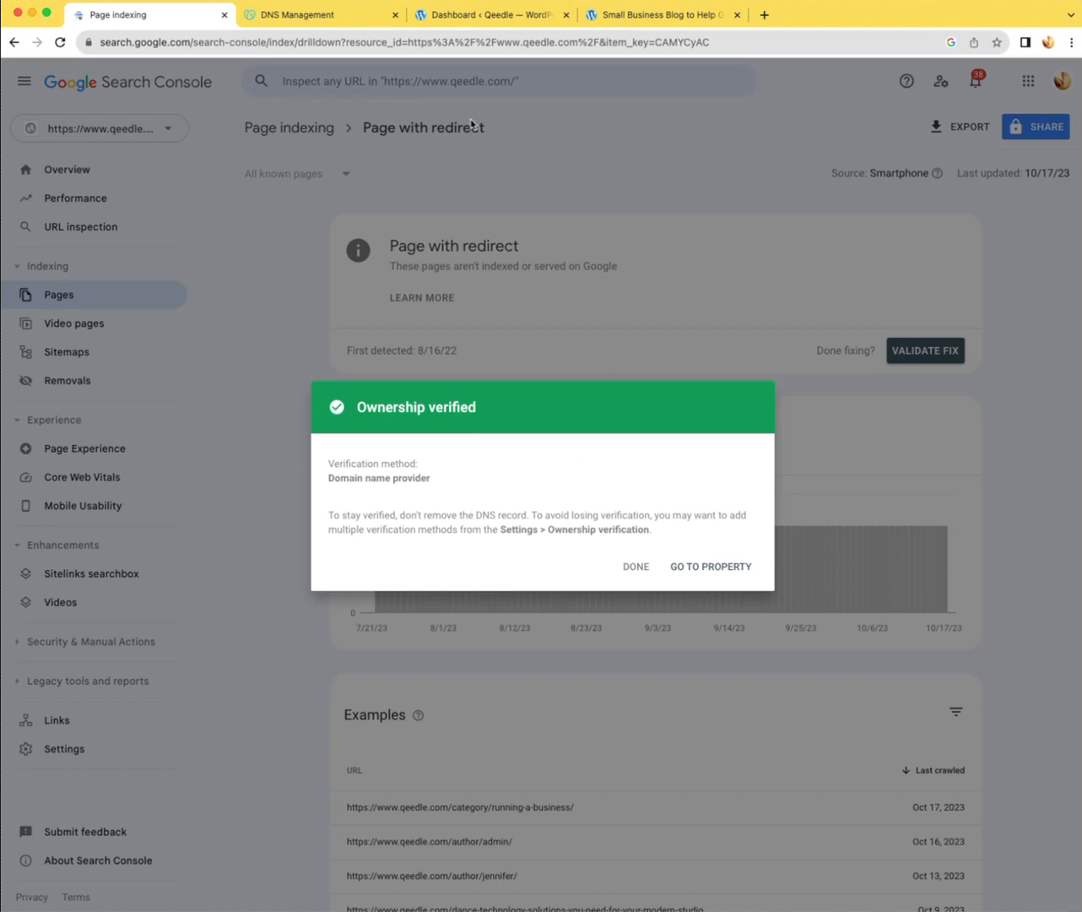
- Switch to GoDaddy's DNS Management page for qeedle.com and start a new DNS record of type TXT
left_click(298, 16)
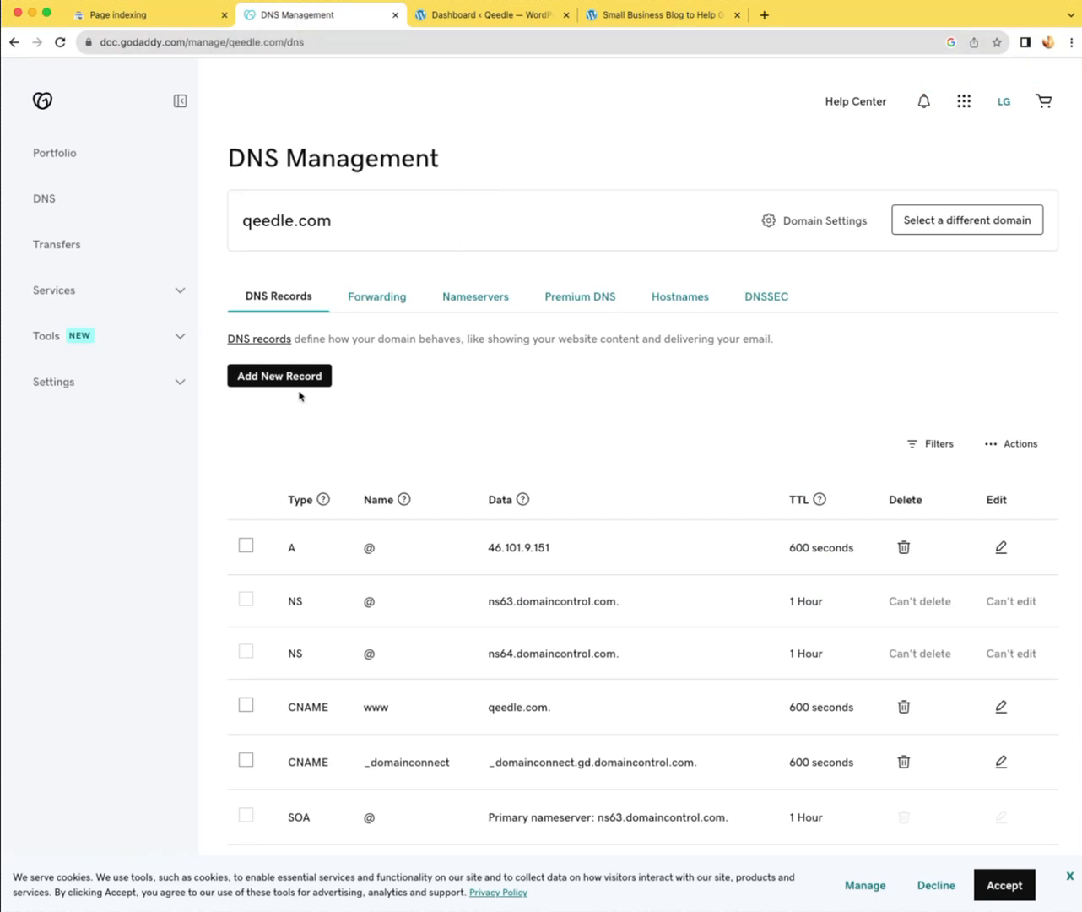
left_click(272, 378)
left_click(342, 476)
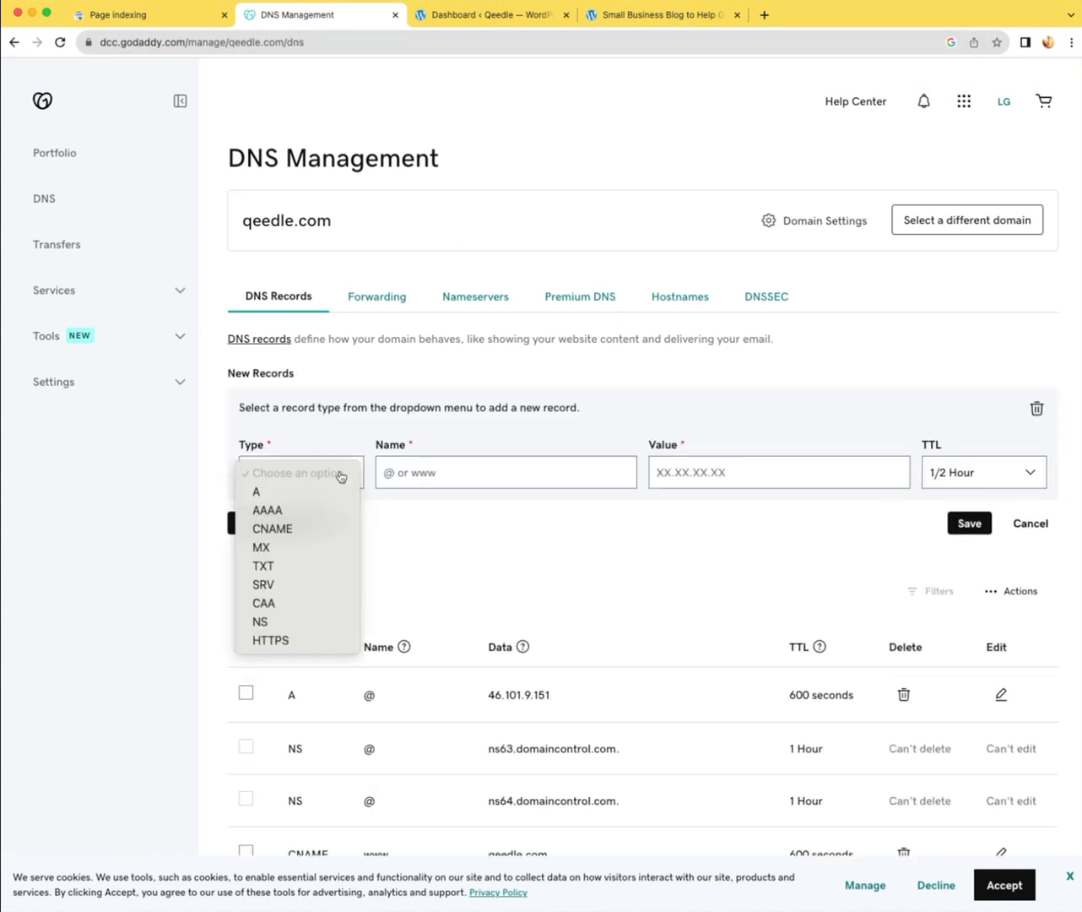
left_click(294, 568)
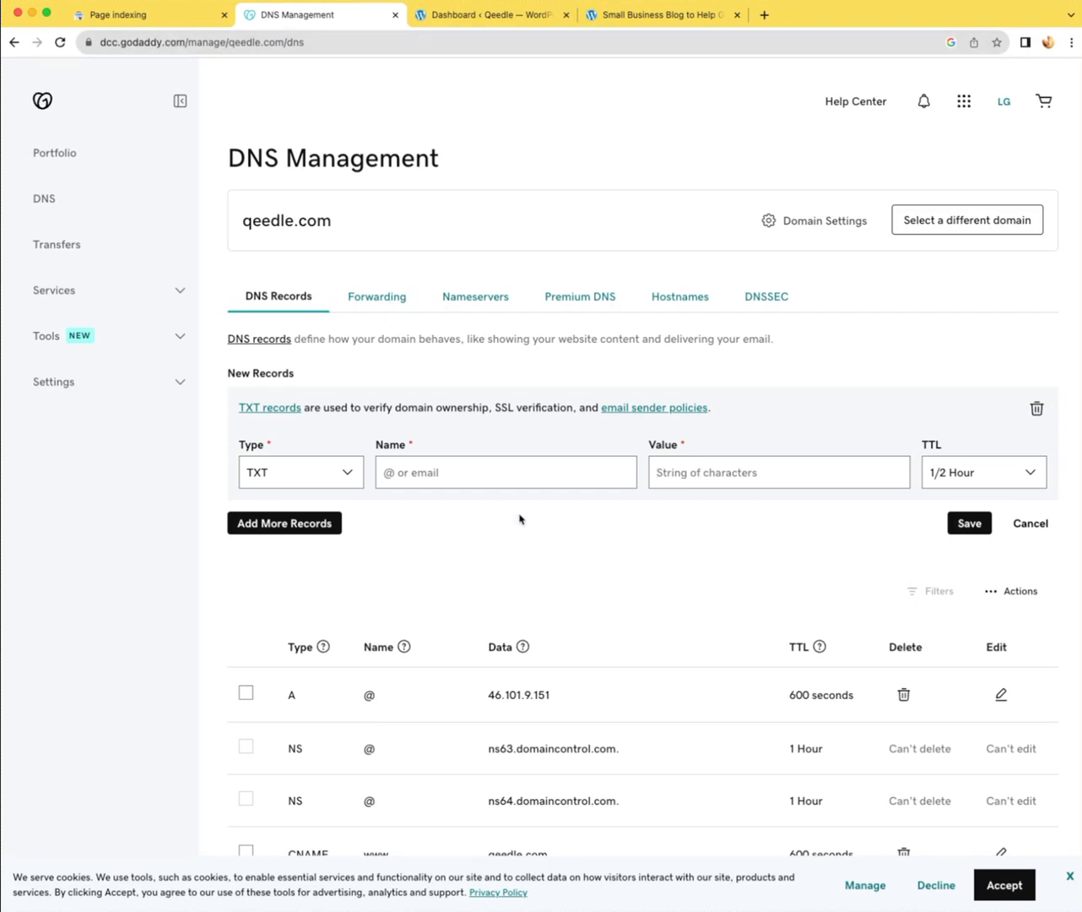
scroll(520, 519, "down", 5)
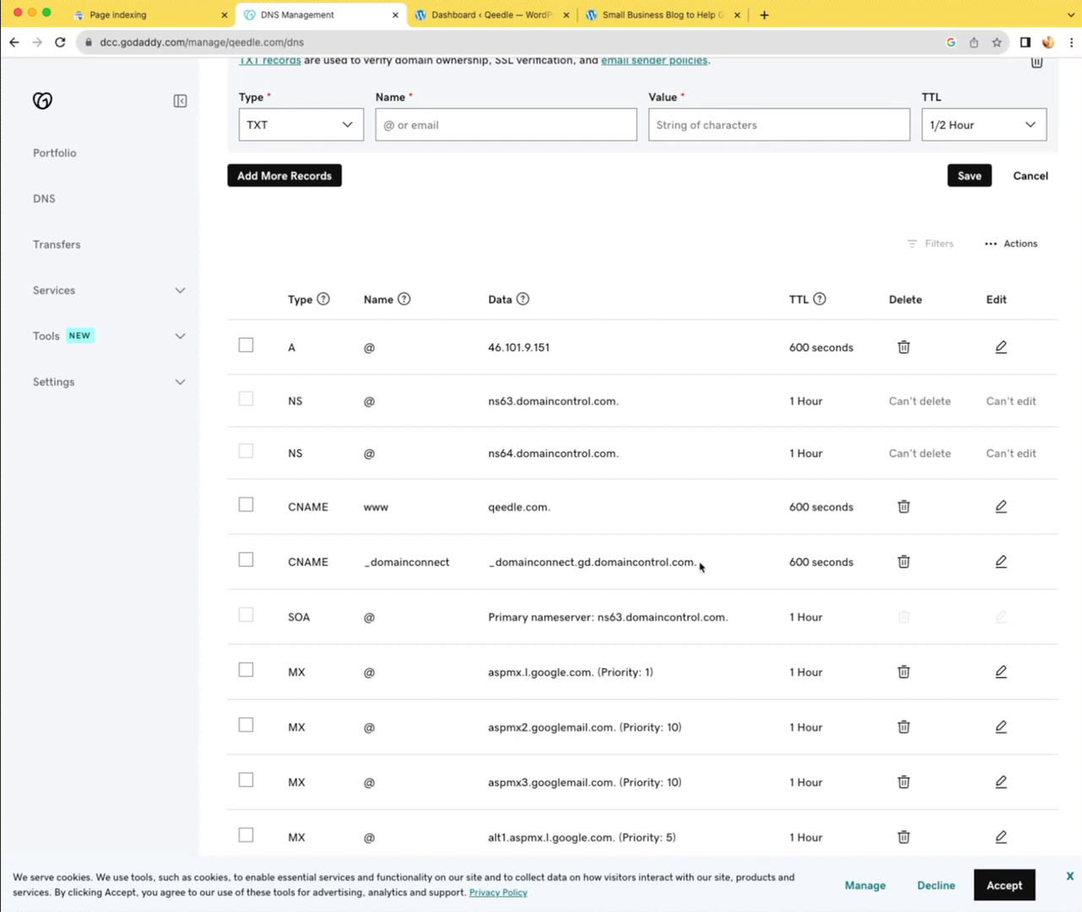
- Return to Search Console, go to the newly verified qeedle.com domain property and dismiss its introductory messages
left_click(140, 27)
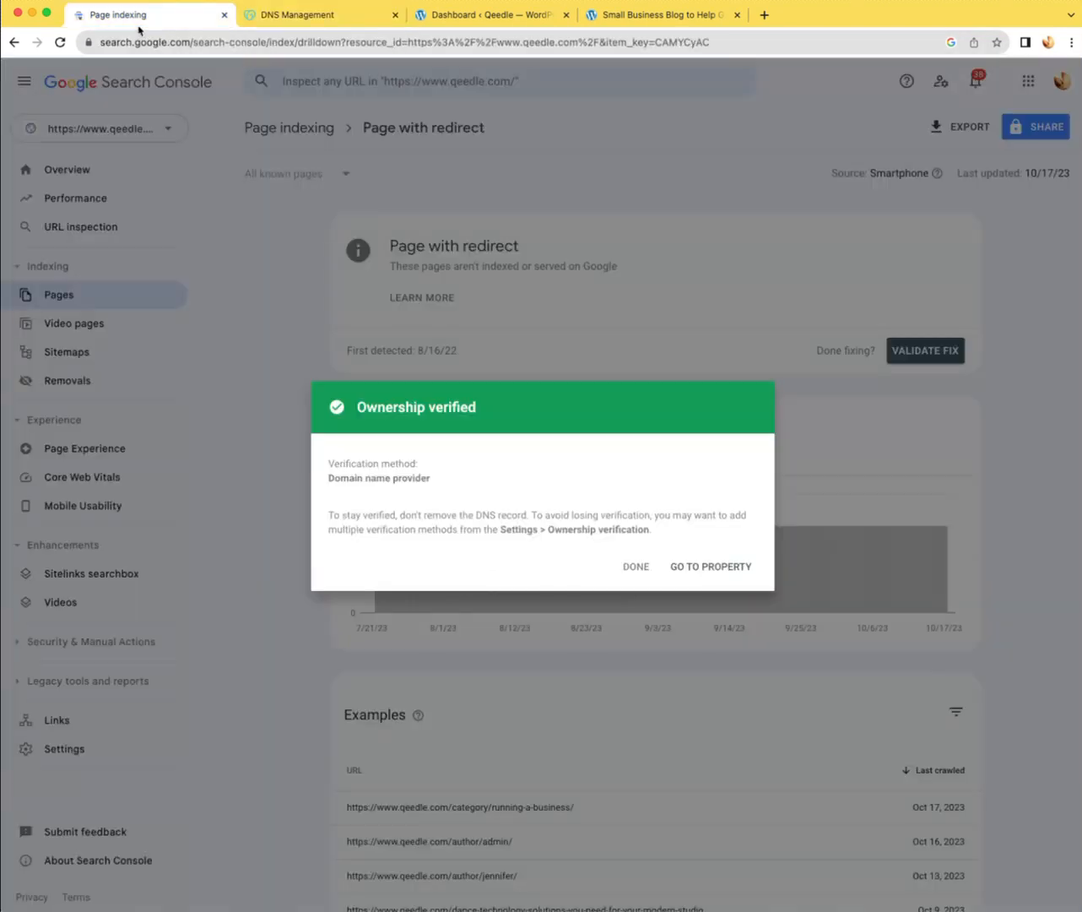
left_click(708, 570)
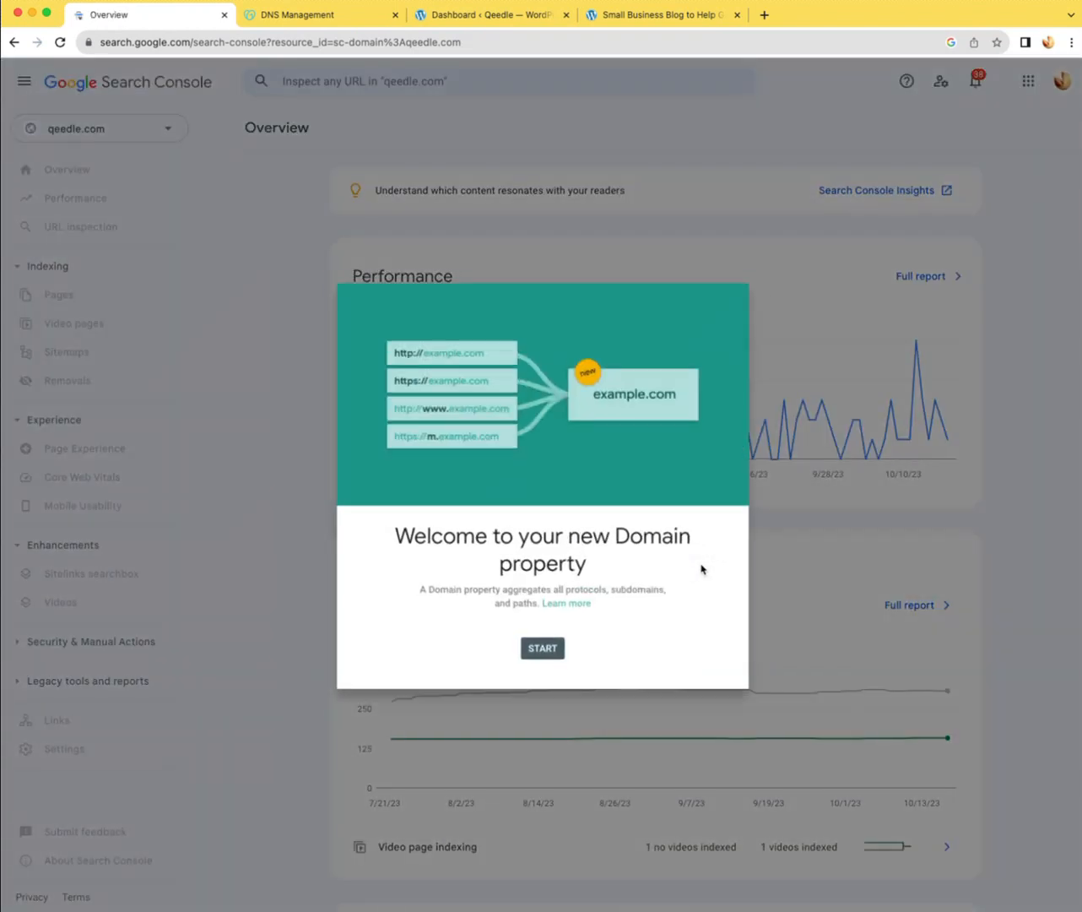
left_click(543, 655)
left_click(1018, 868)
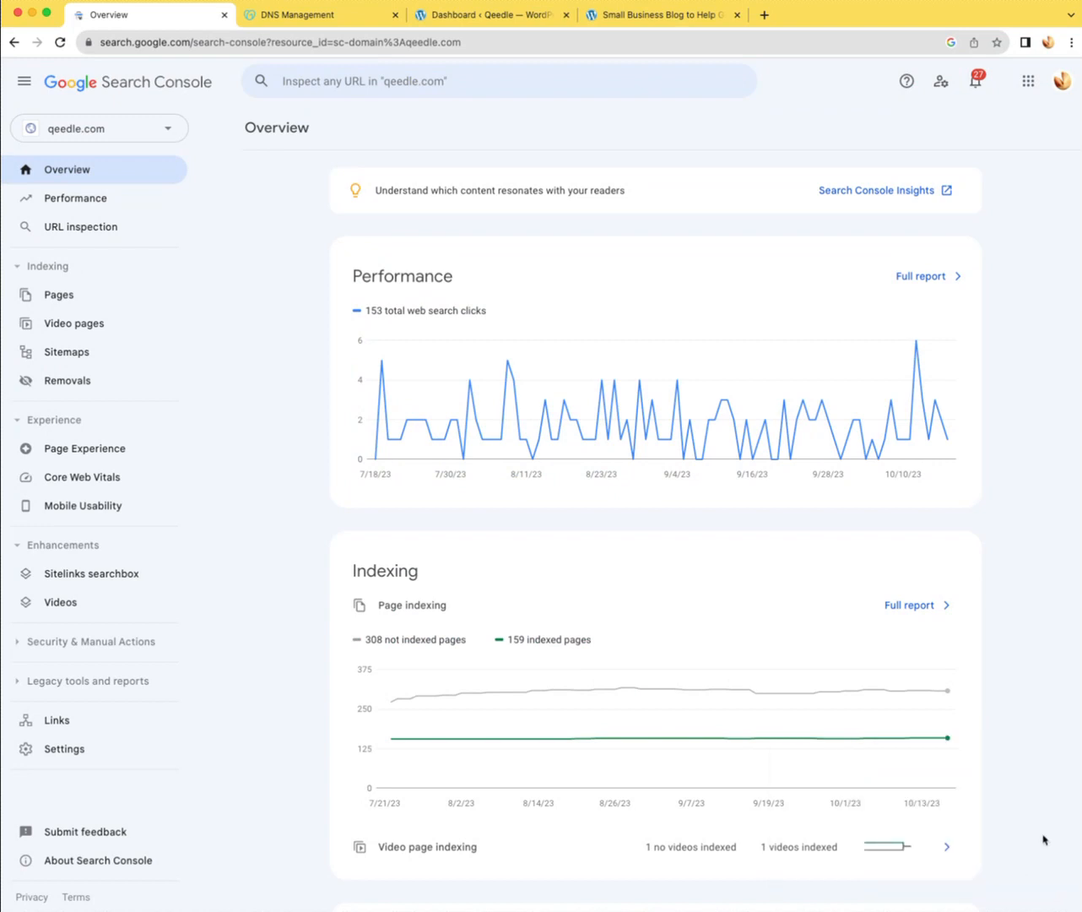
- Open the Page indexing report for qeedle.com and view the example URLs listed for Not found (404)
left_click(61, 297)
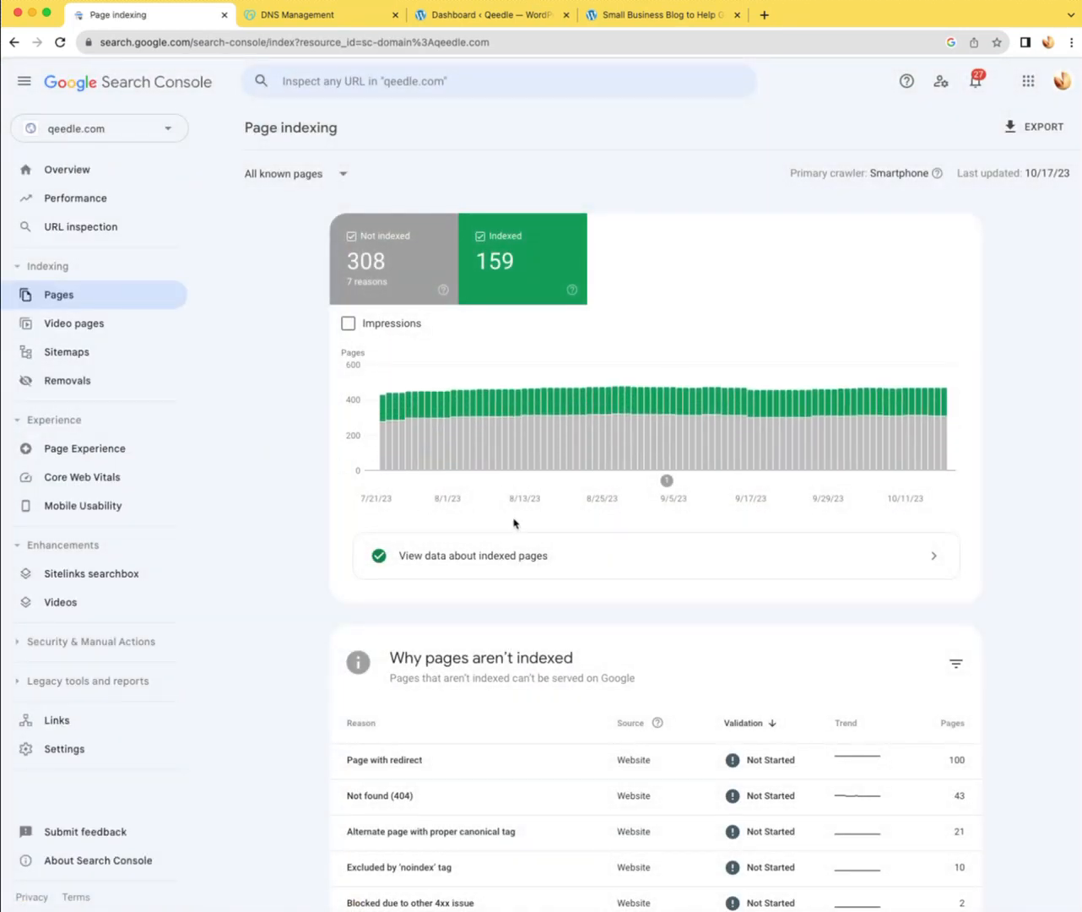
scroll(513, 523, "down", 1)
scroll(513, 524, "down", 3)
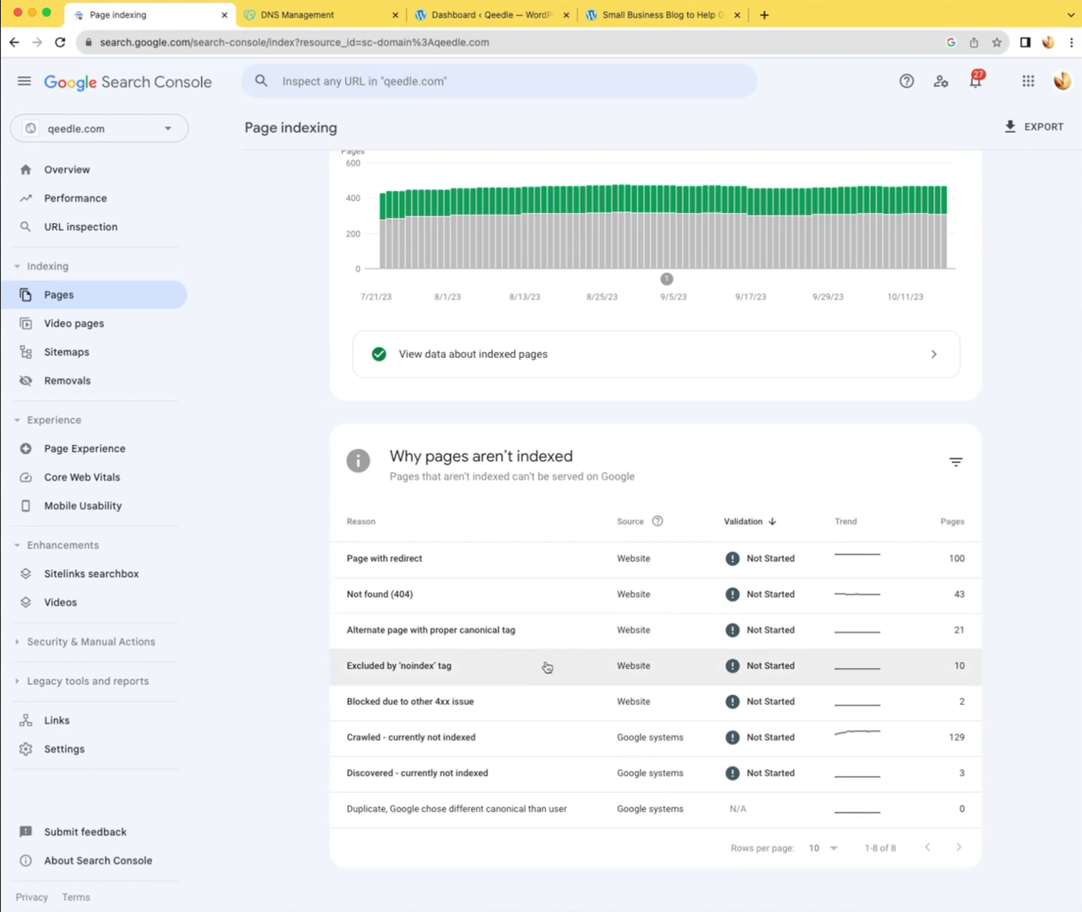
left_click(383, 594)
scroll(611, 603, "down", 5)
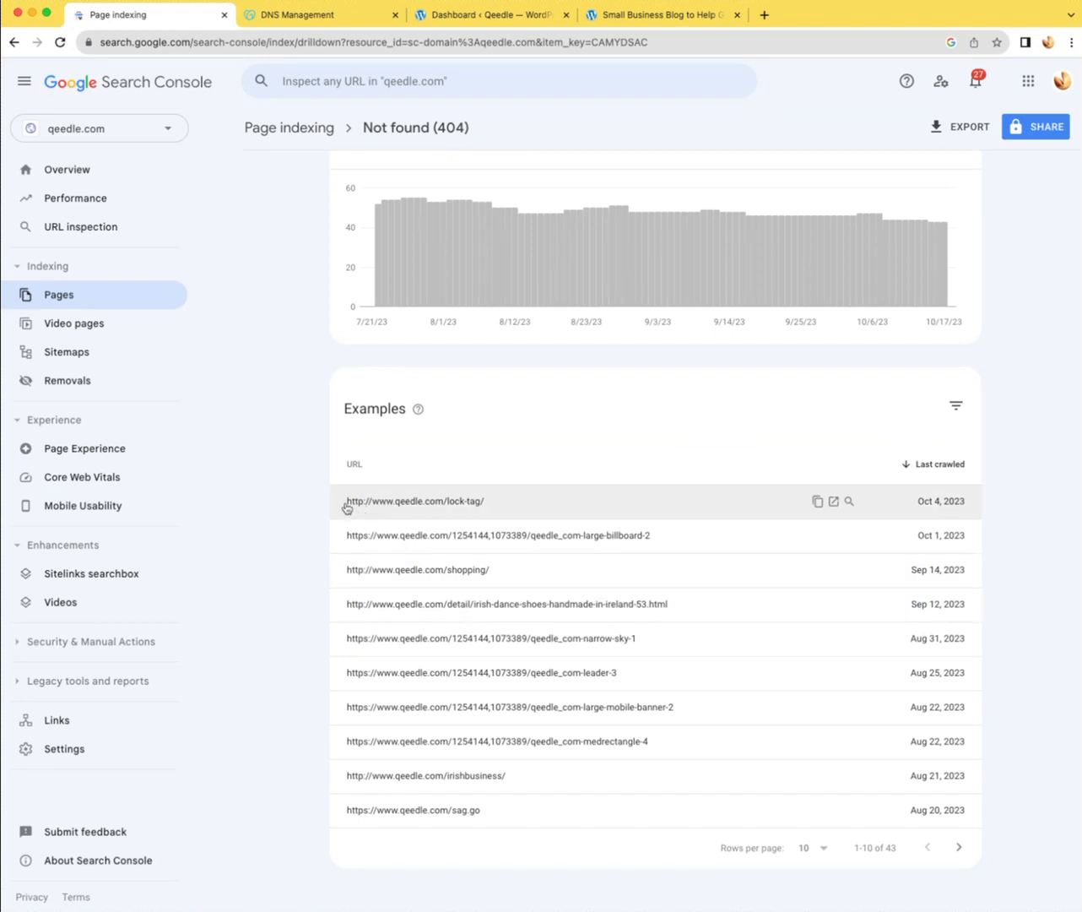
left_click_drag(346, 505, 365, 507)
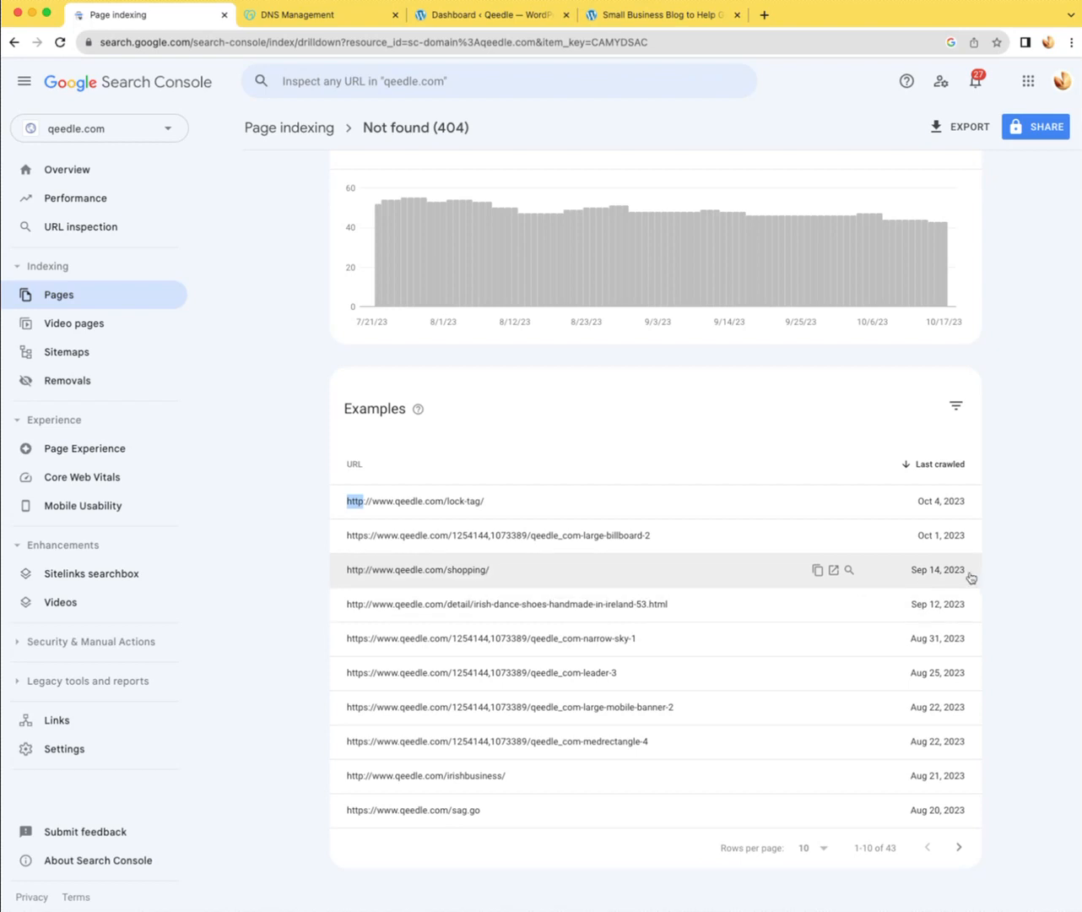
left_click(833, 571)
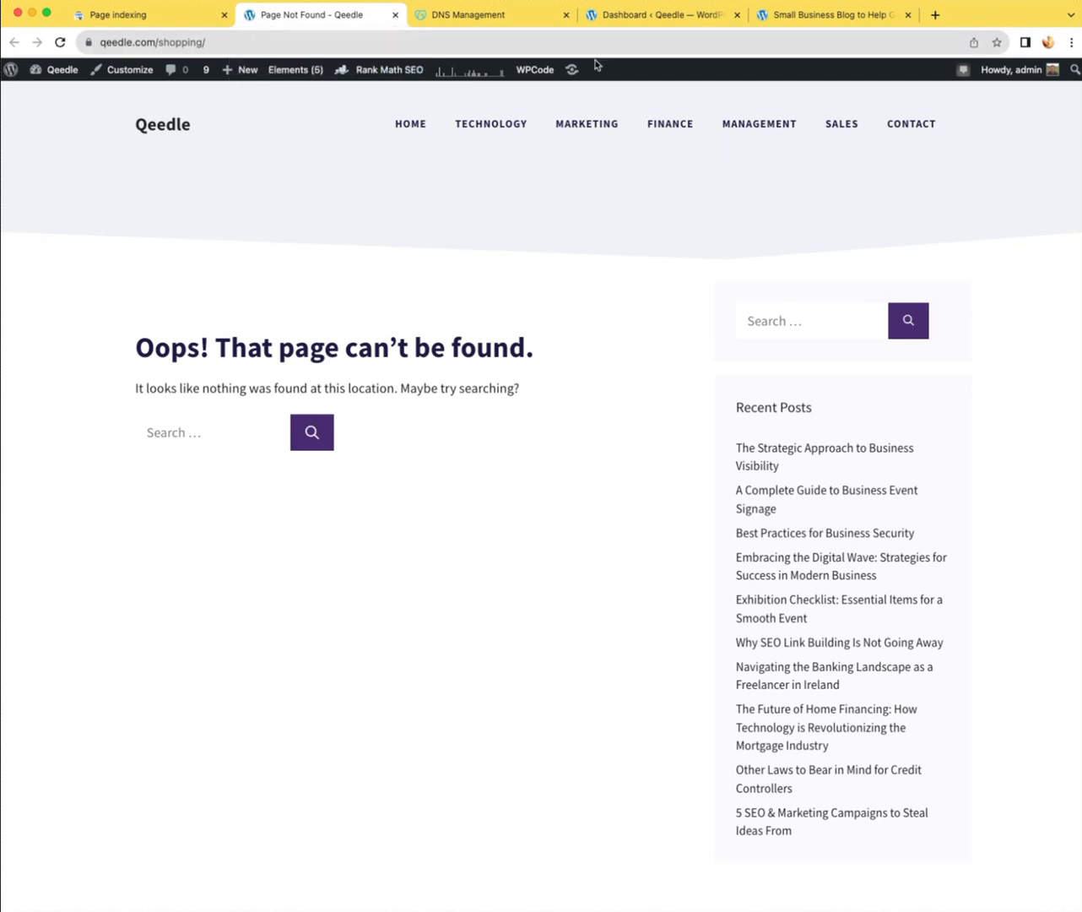
left_click(394, 15)
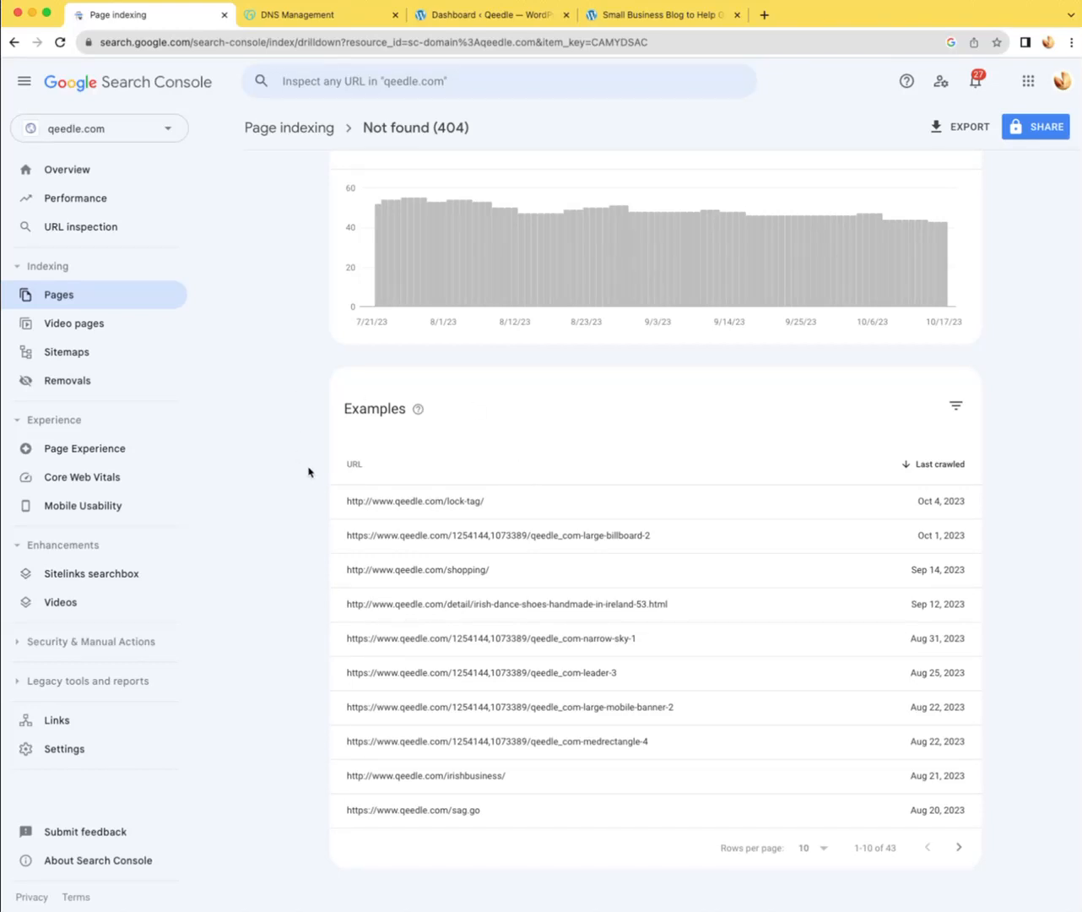
triple_click(382, 511)
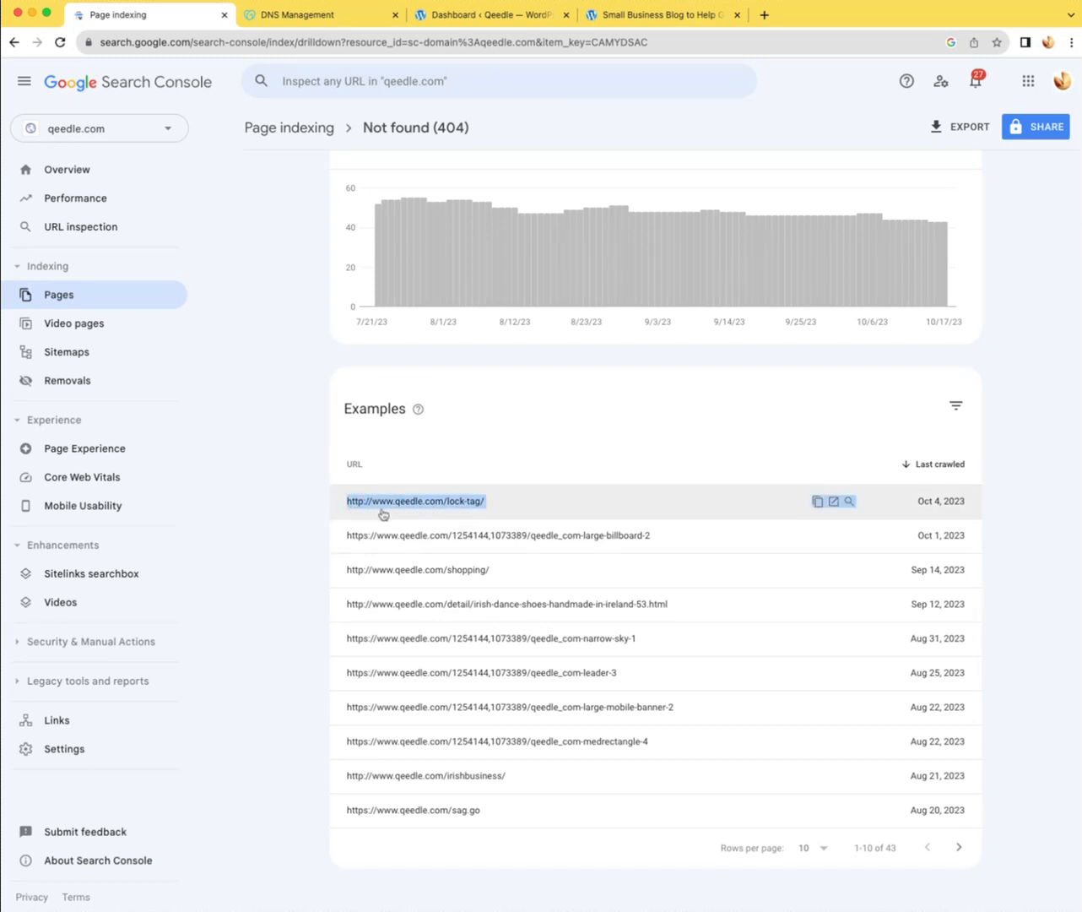
left_click_drag(383, 509, 390, 504)
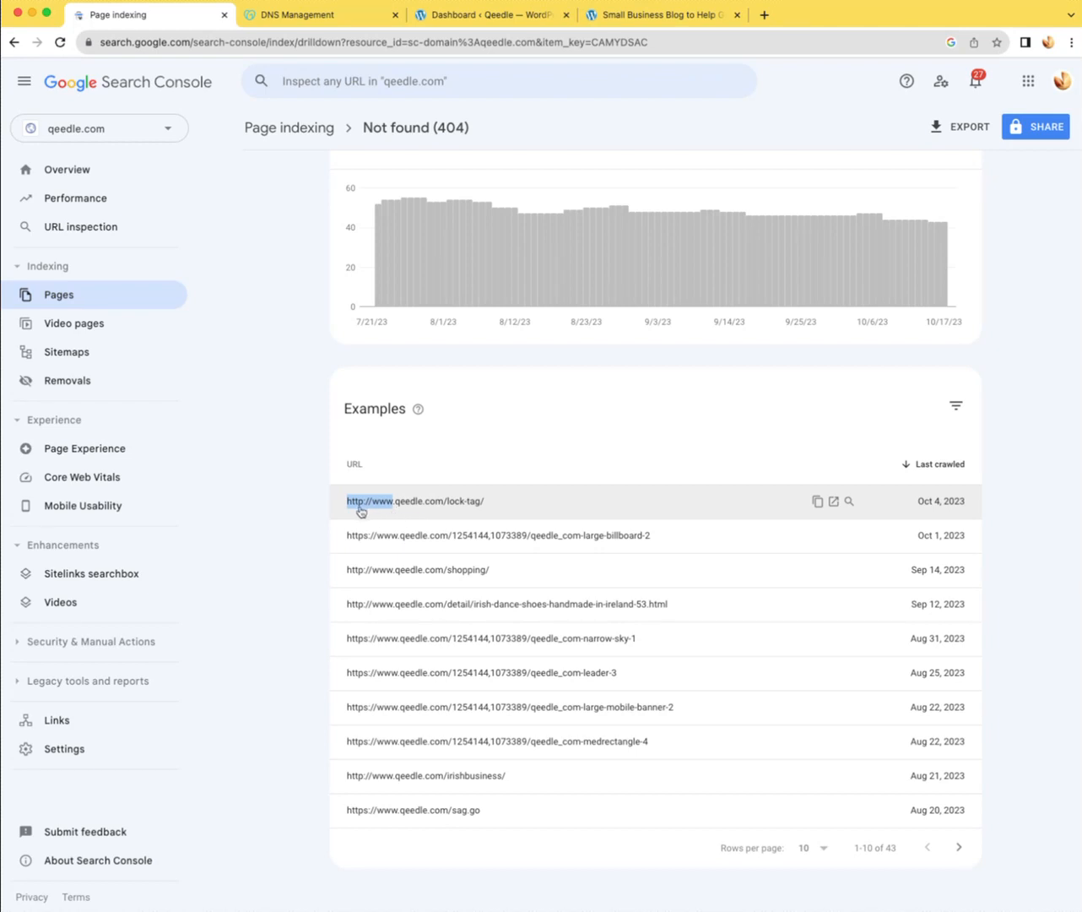
left_click(149, 133)
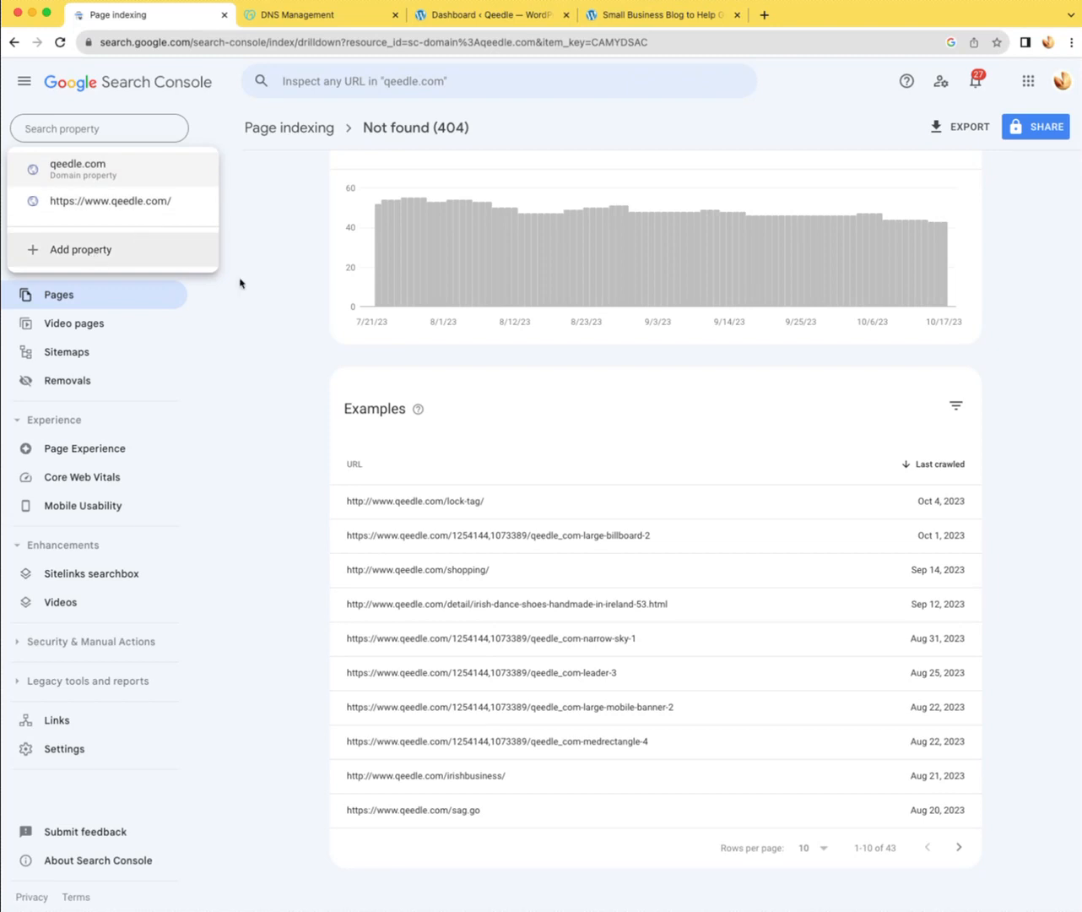
left_click(308, 393)
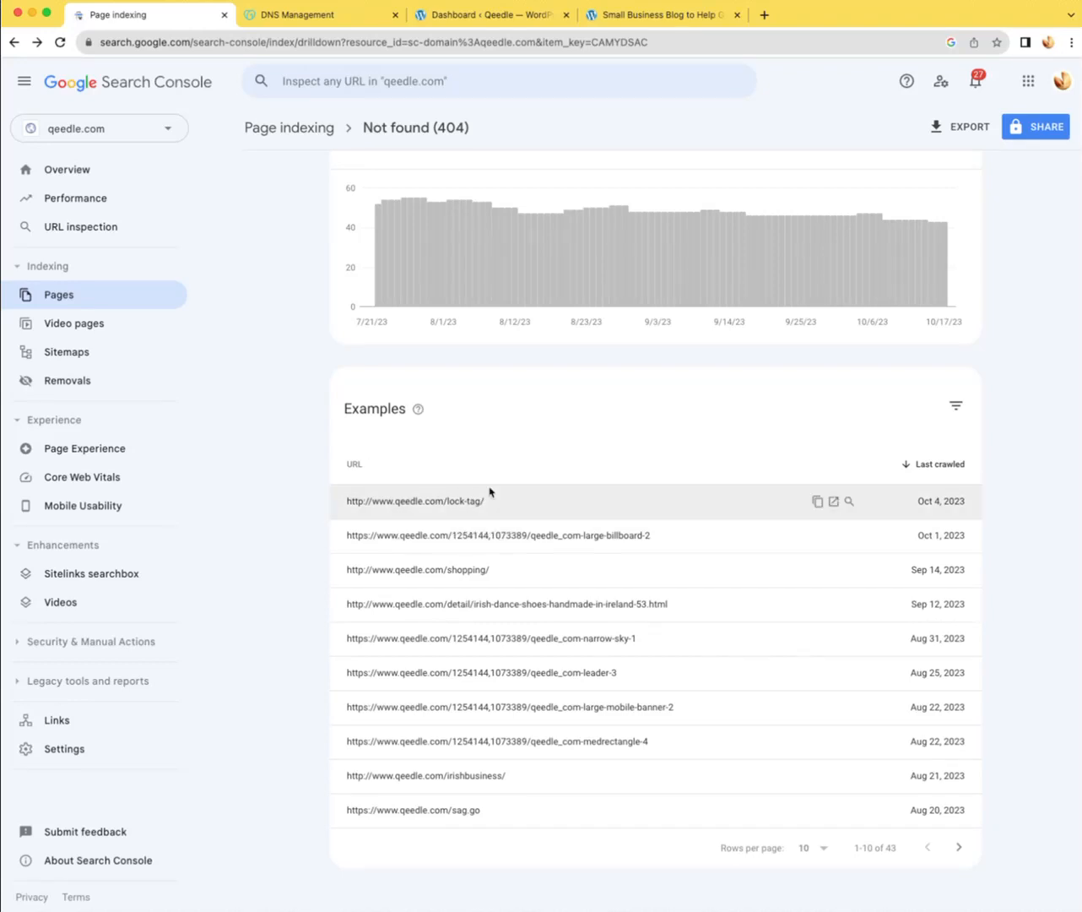
- Return to the main Page indexing report for qeedle.com and review the reasons why pages aren't indexed
left_click(75, 295)
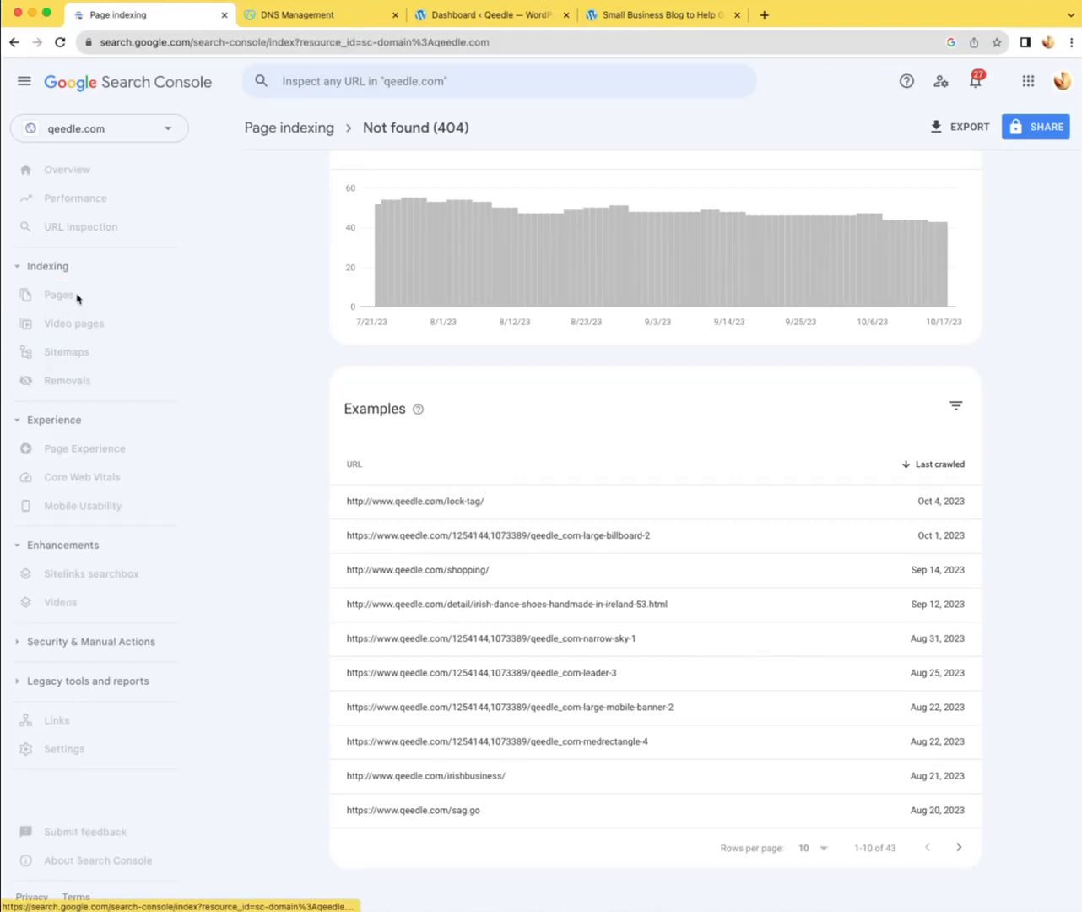
scroll(393, 450, "down", 3)
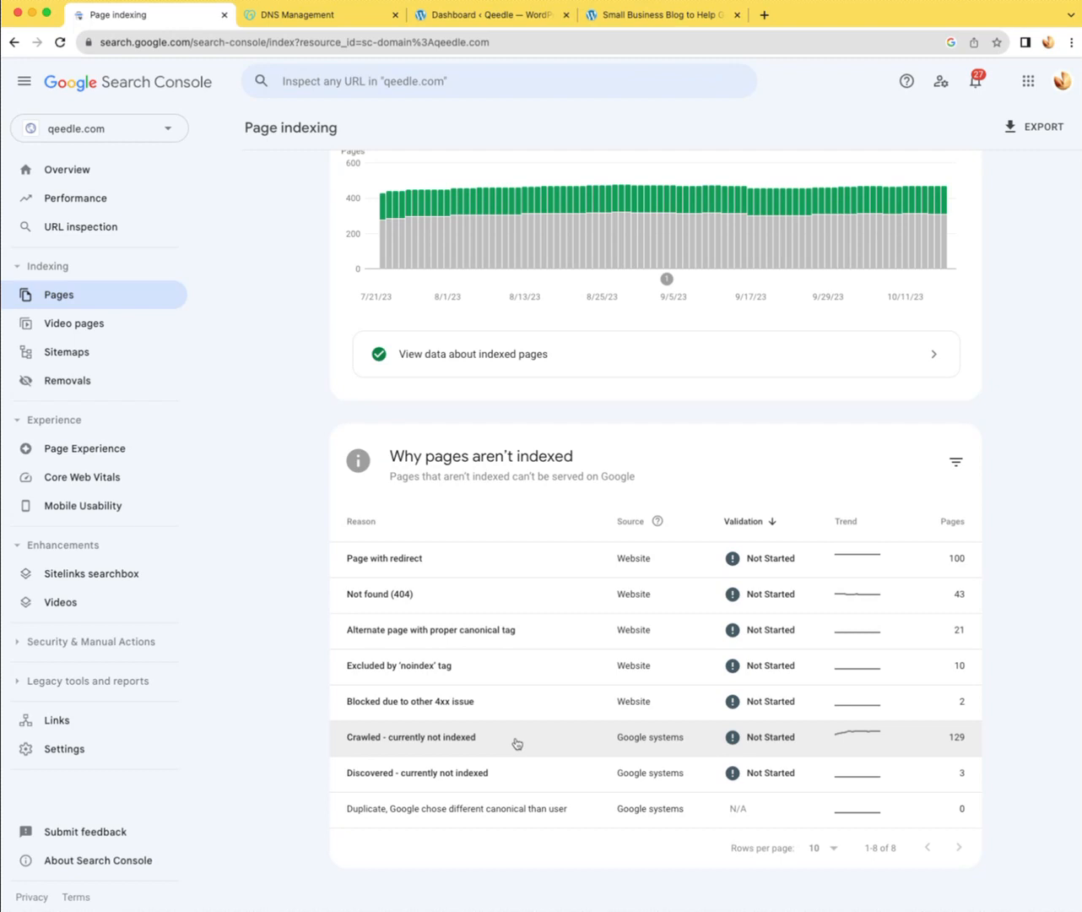
scroll(517, 743, "up", 3)
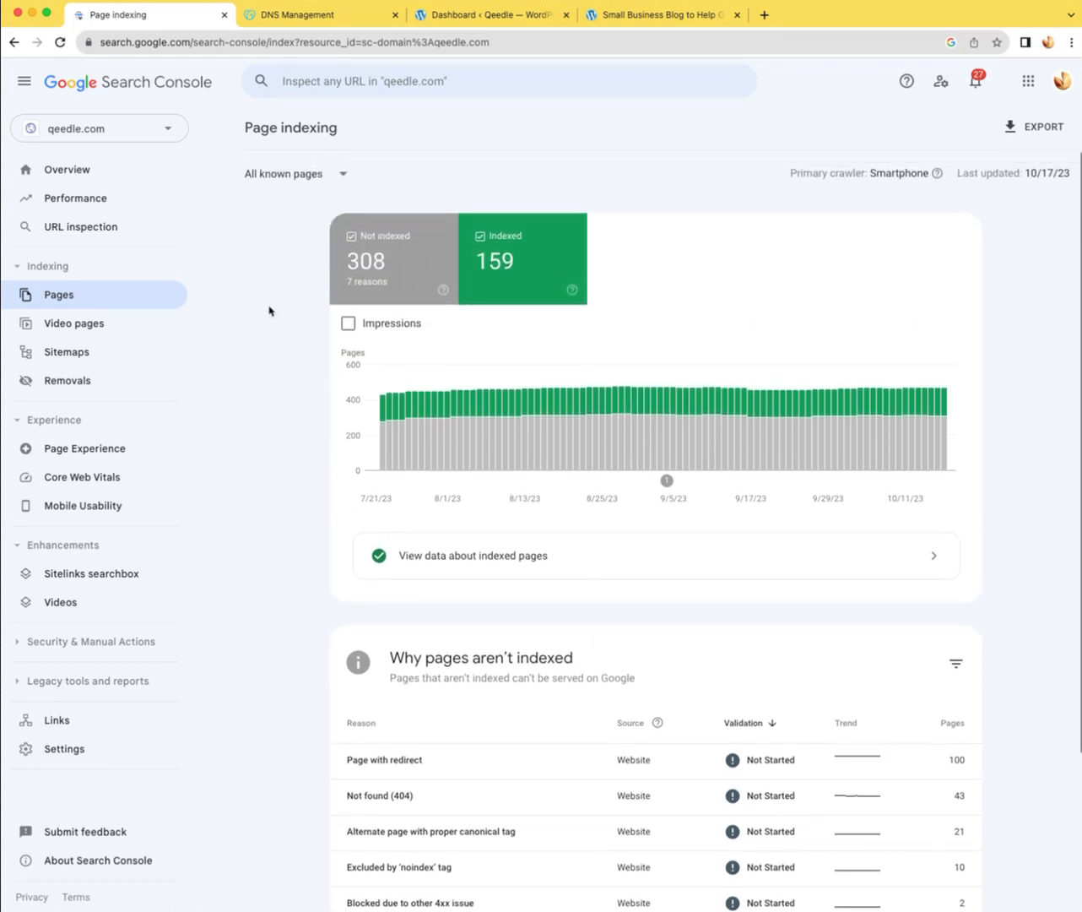
- View the qeedle.com search performance broken down by pages, dismiss the report's introductory tip, and return to the property overview
left_click(96, 198)
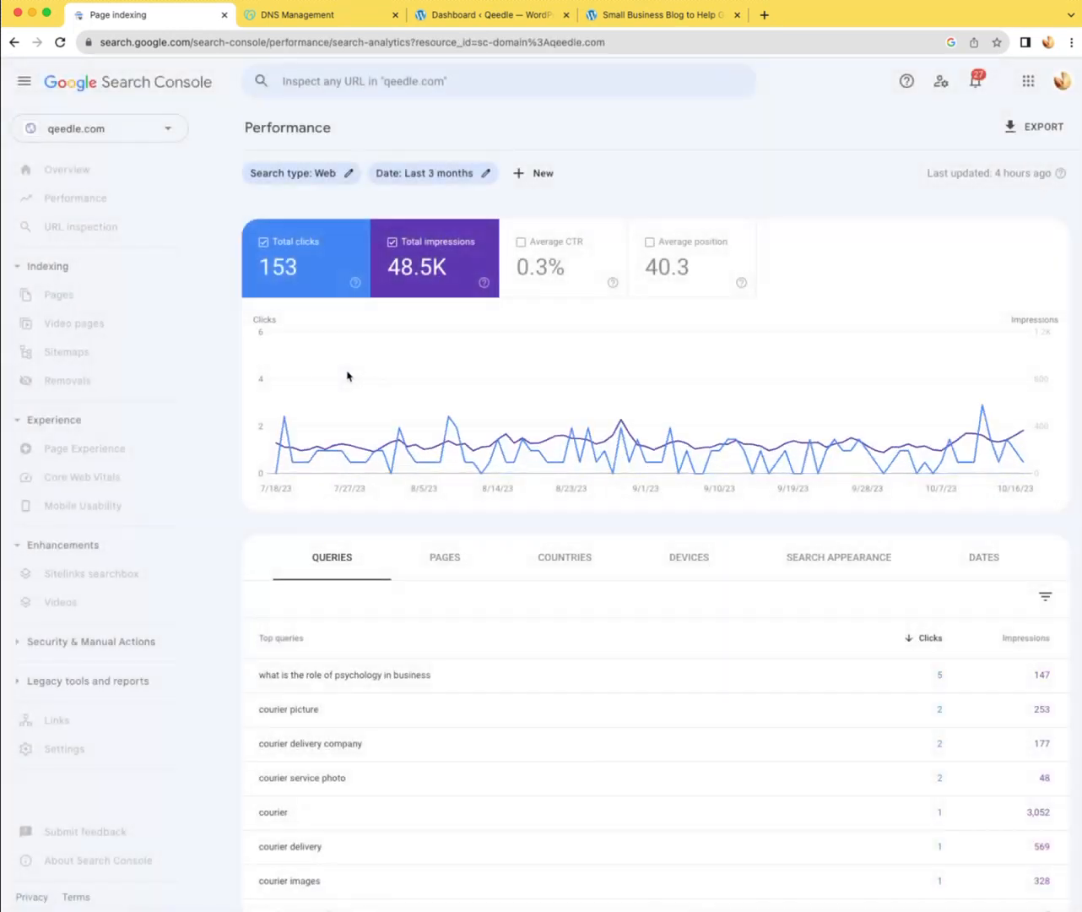
left_click(445, 561)
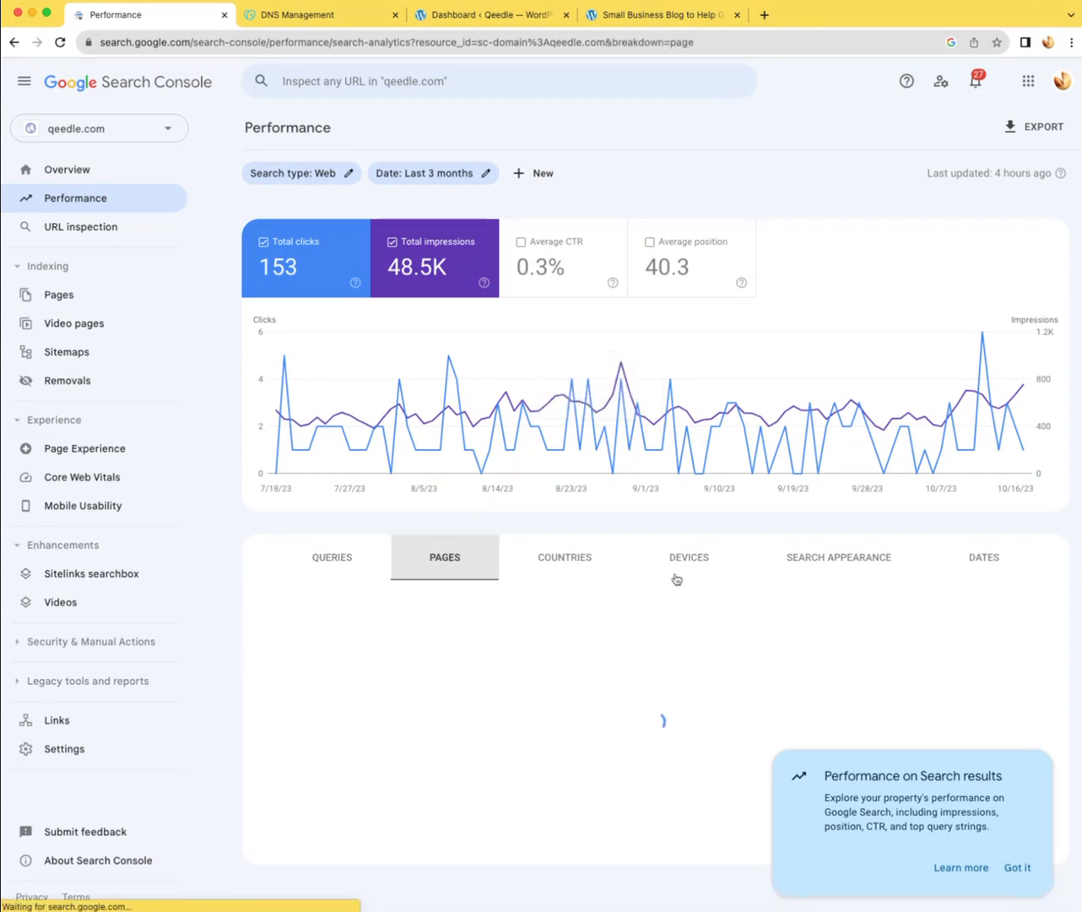
scroll(686, 580, "down", 2)
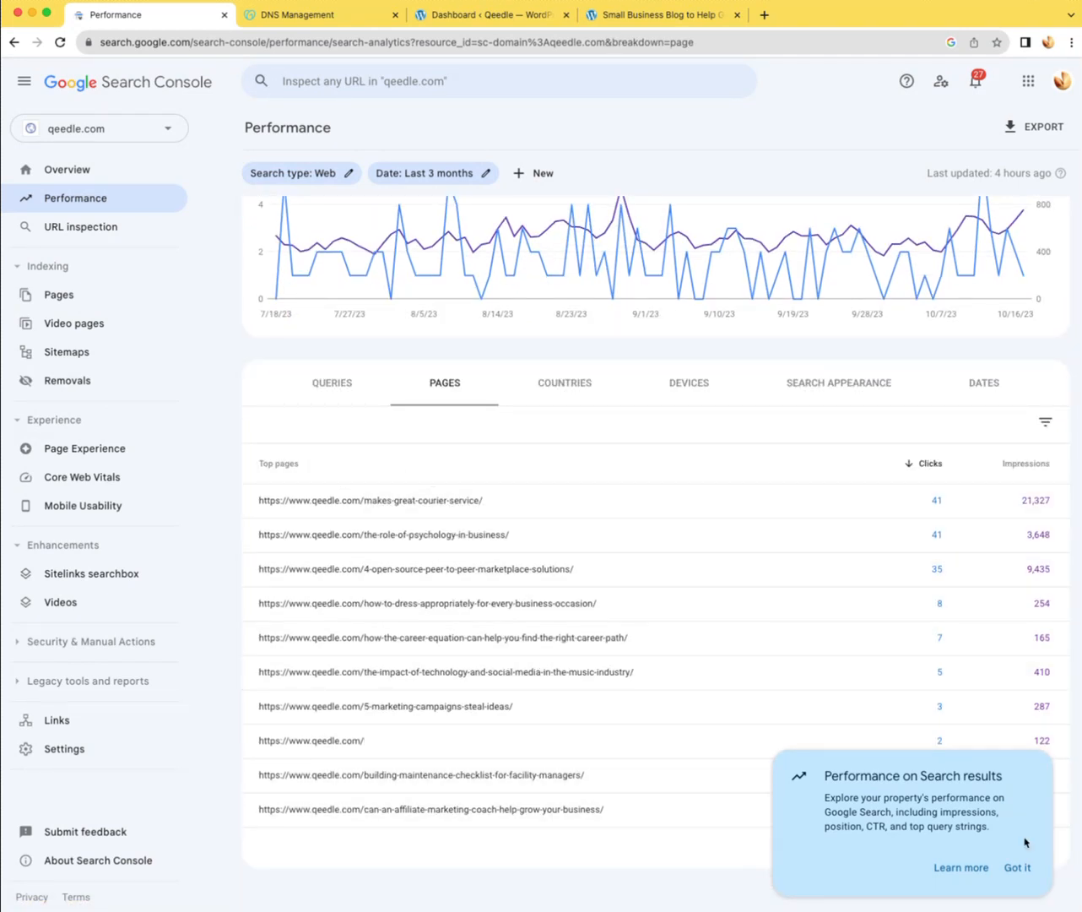
left_click(1018, 867)
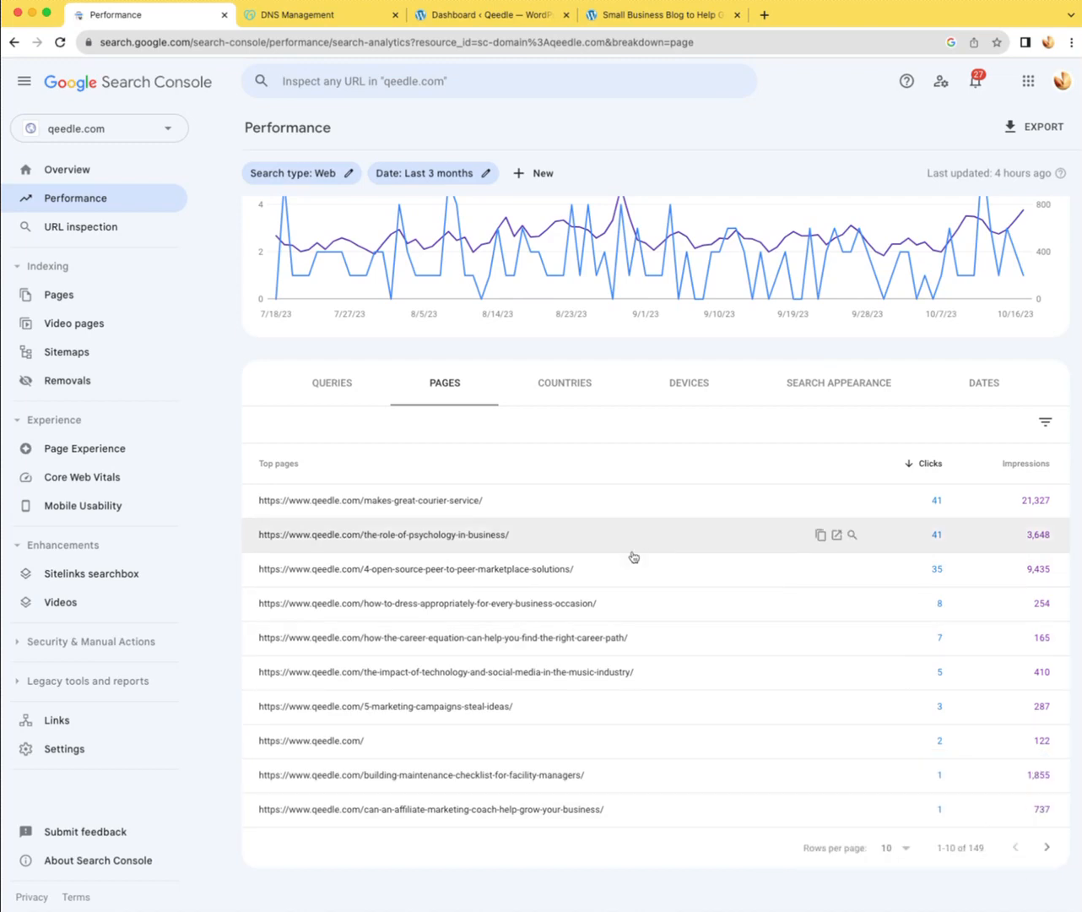
scroll(634, 551, "up", 1)
scroll(634, 550, "up", 3)
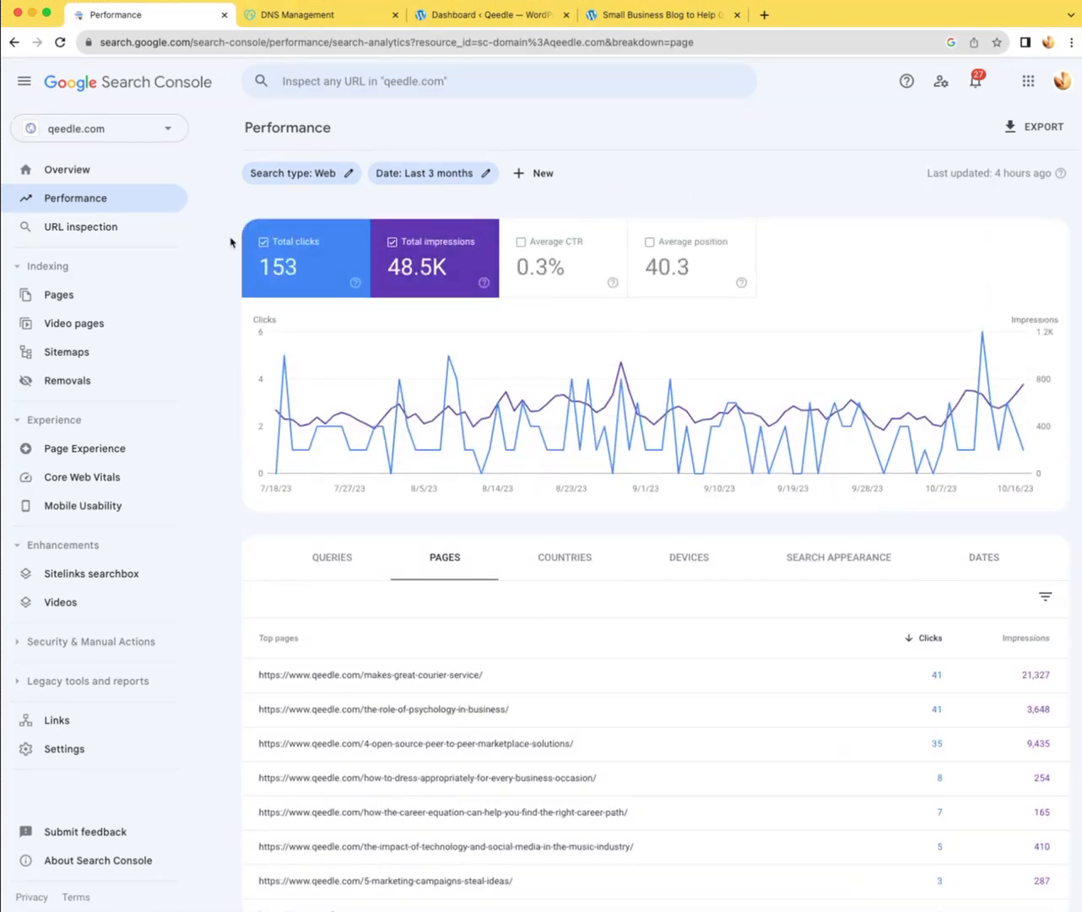
left_click(70, 170)
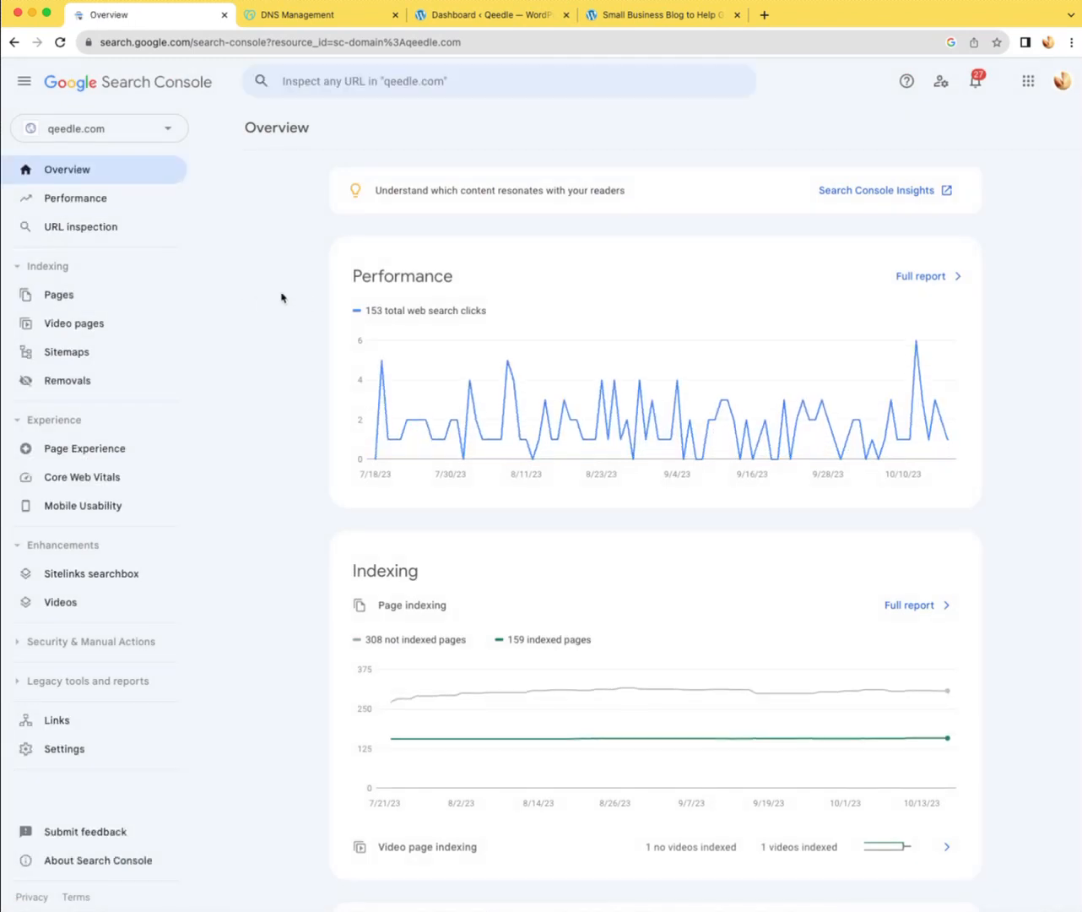